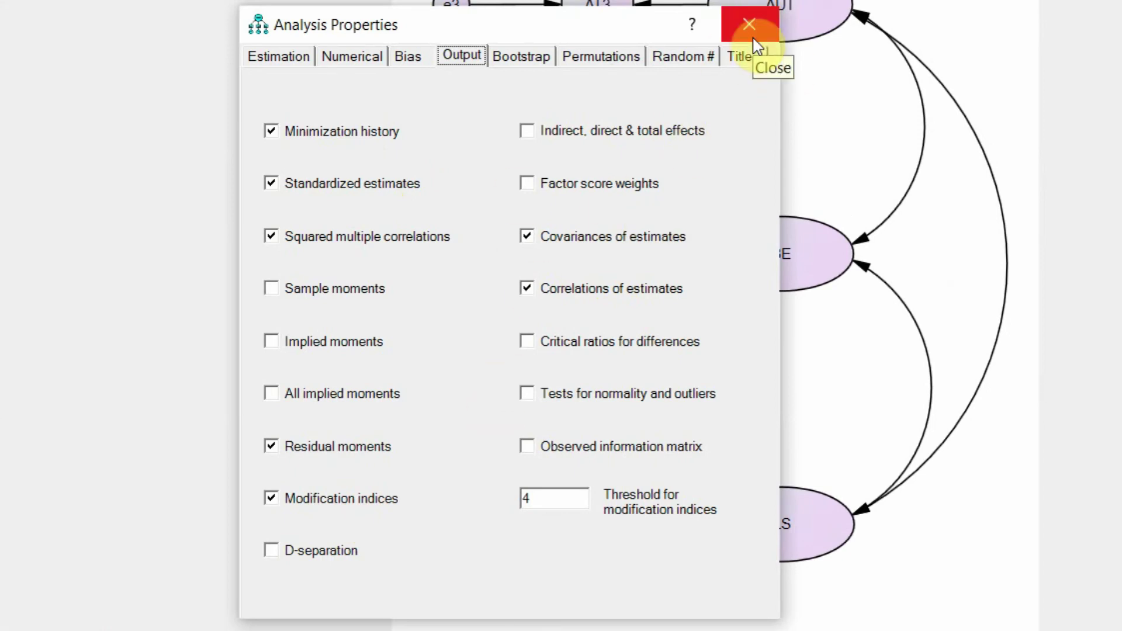
Step: Close the analysis properties and calculate the estimates for the three-factor measurement model
left_click(755, 40)
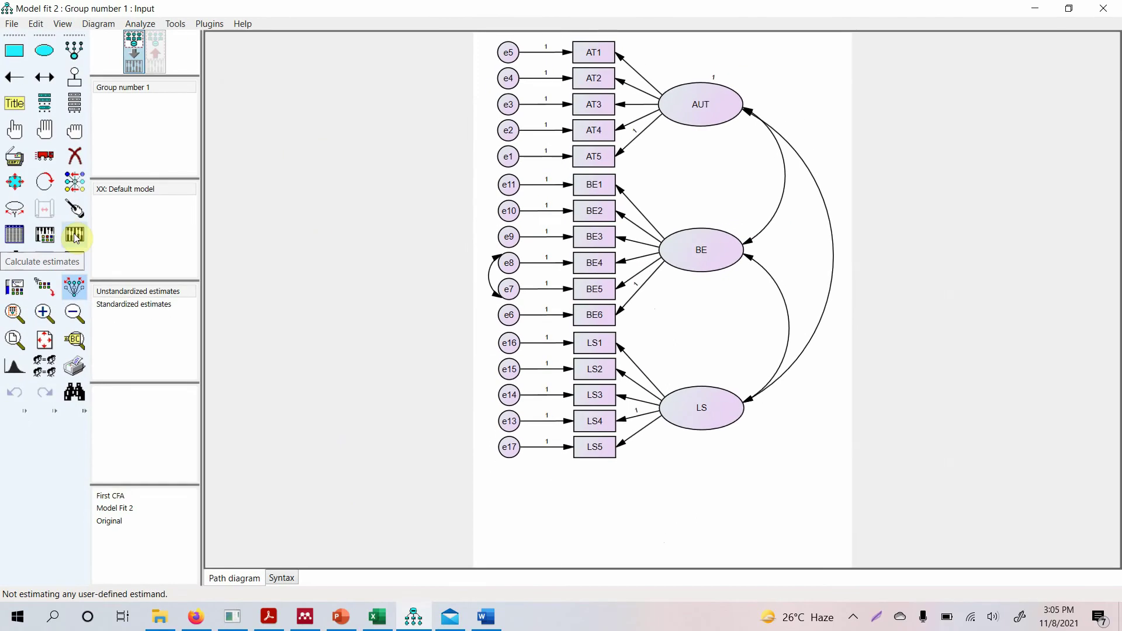
left_click(75, 235)
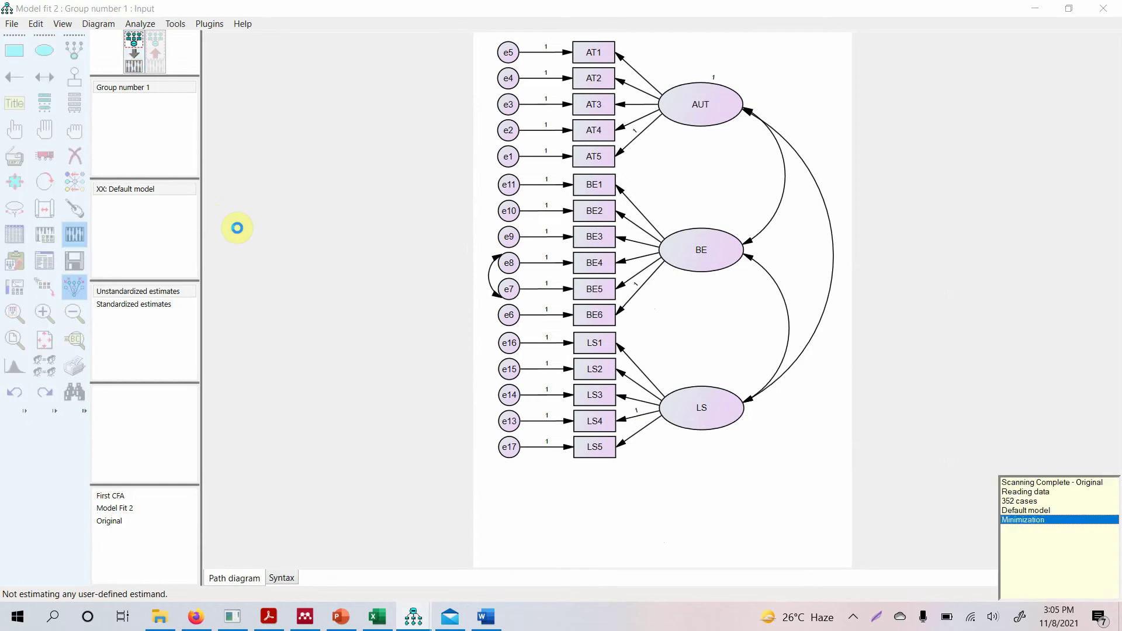
left_click_drag(141, 475, 113, 462)
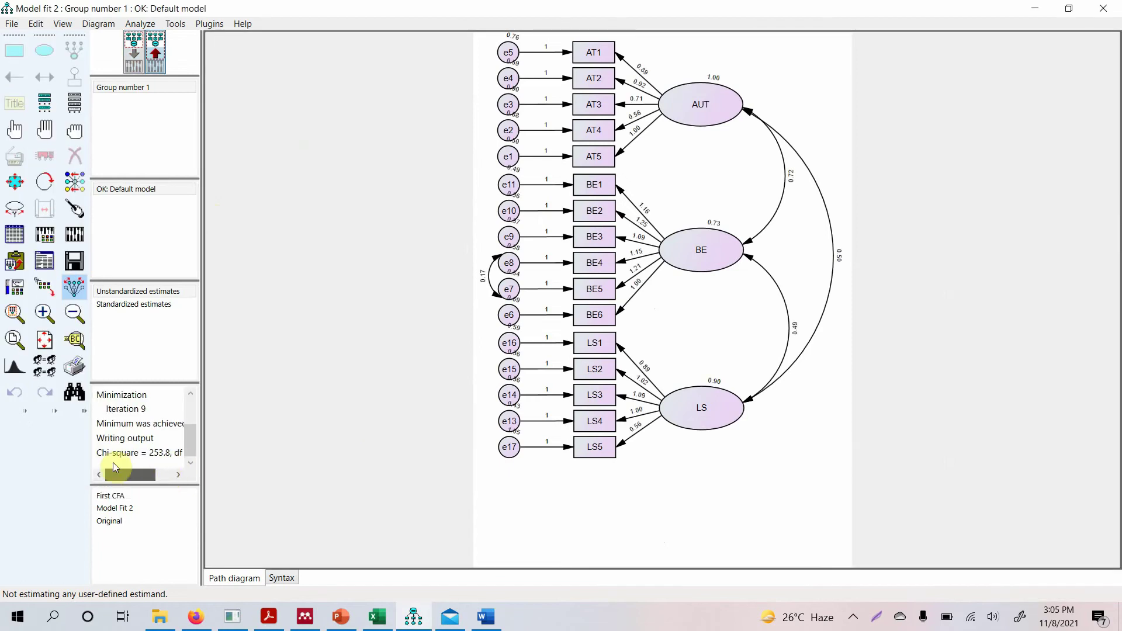
Step: Review the Model Fit section of the output, from CMIN and GFI through RMSEA, and close the output
left_click(43, 261)
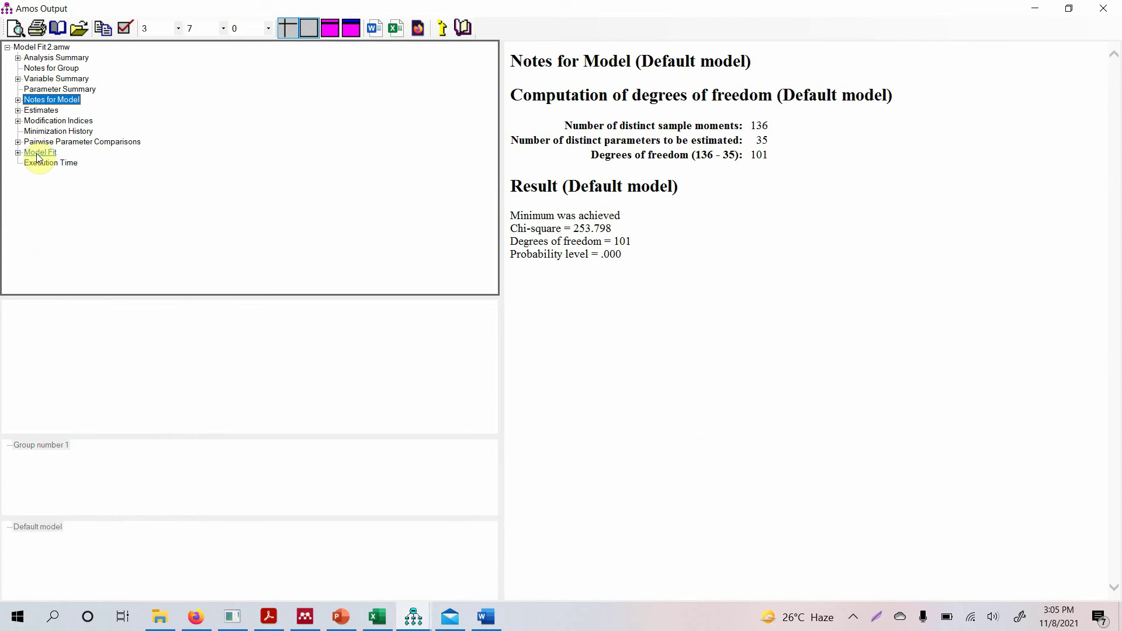
left_click(36, 153)
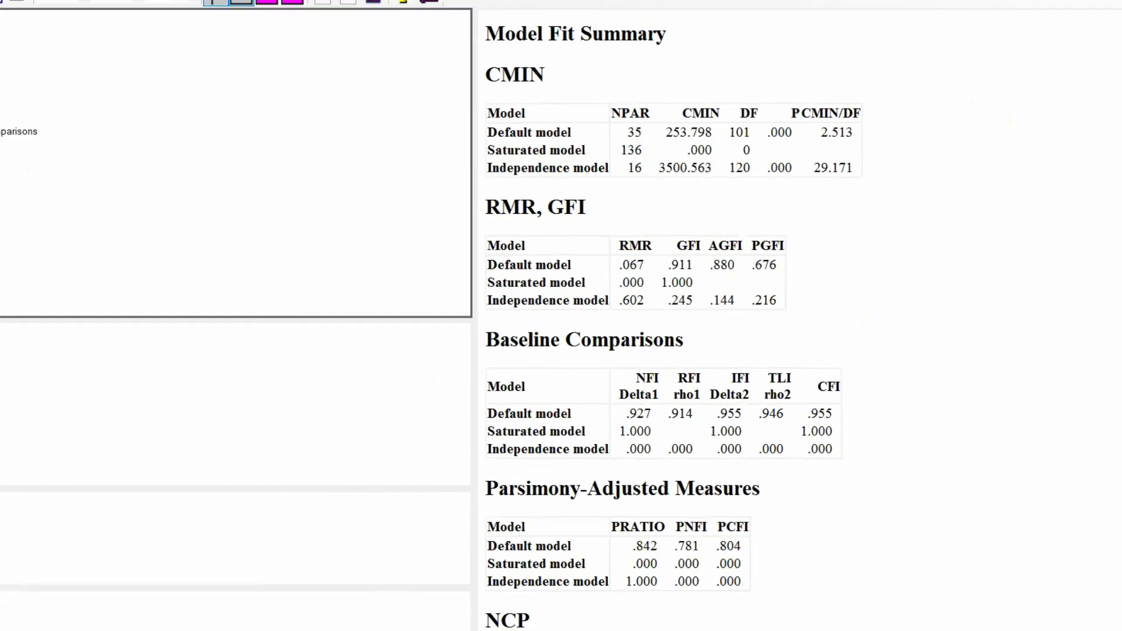
left_click_drag(1114, 234, 1116, 362)
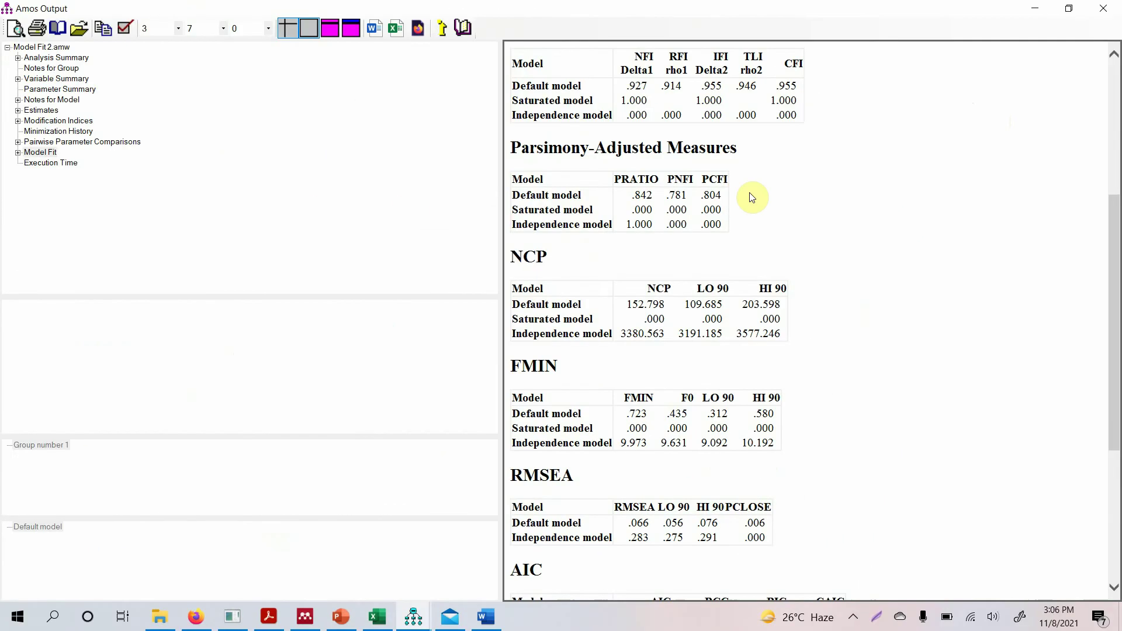
left_click(1103, 12)
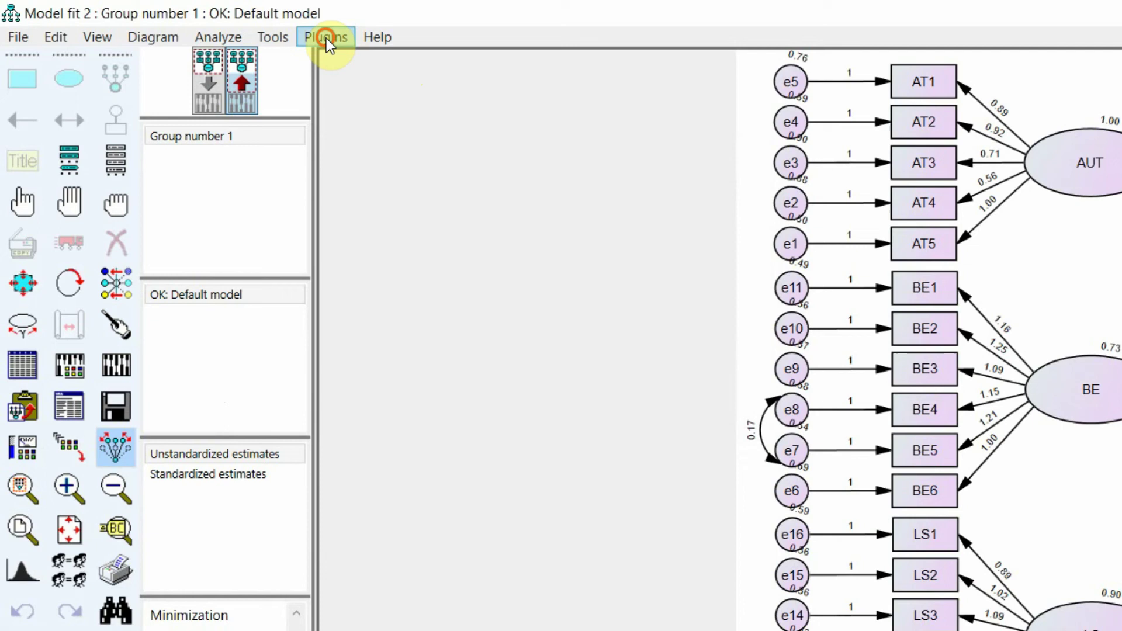
Step: Run the Standardized RMR plugin for the default model, read its result and close it
left_click(206, 23)
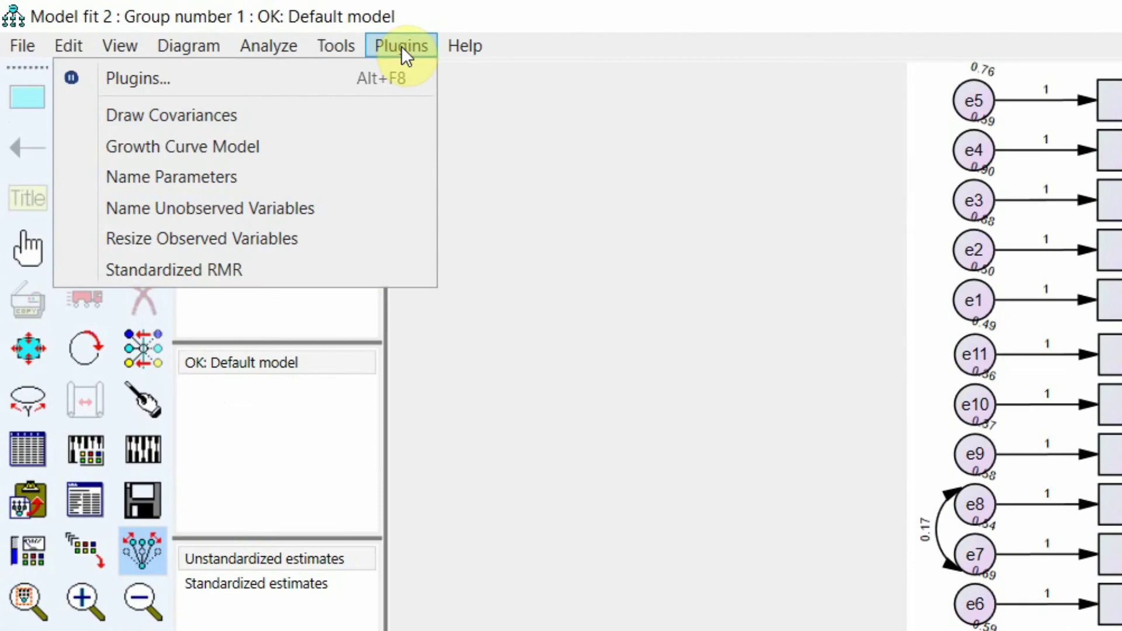
left_click(242, 273)
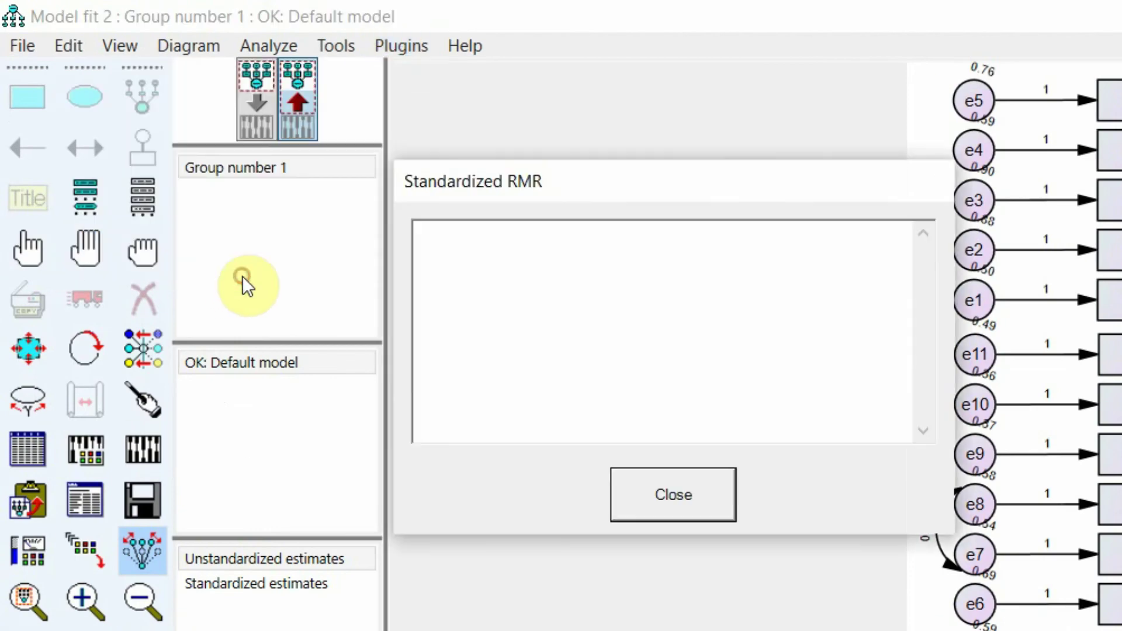
left_click(152, 458)
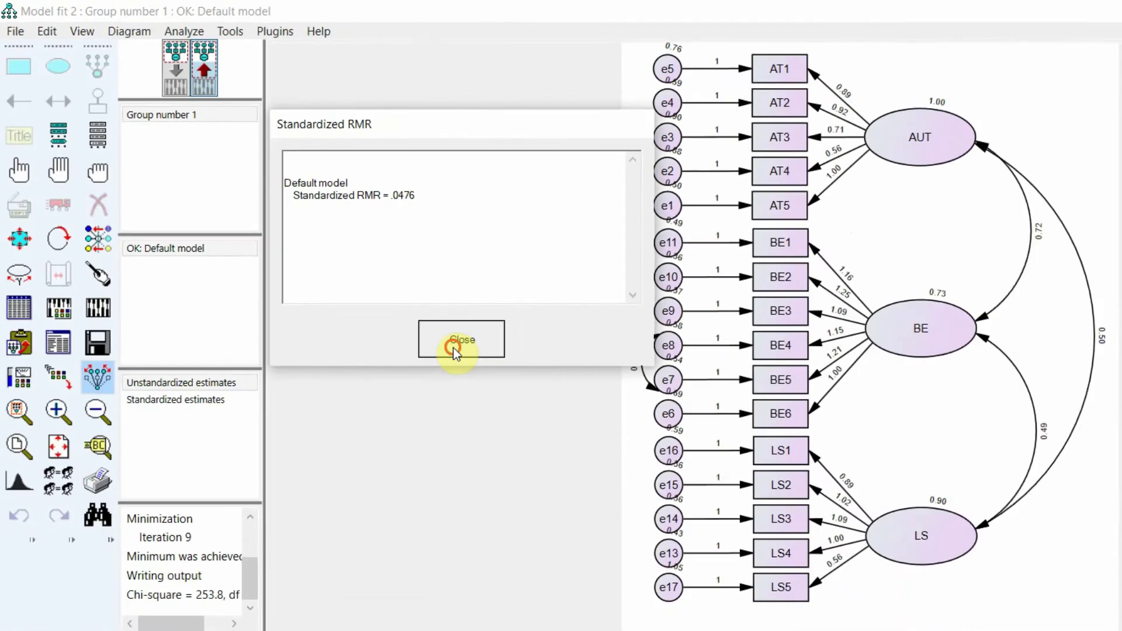
left_click(673, 494)
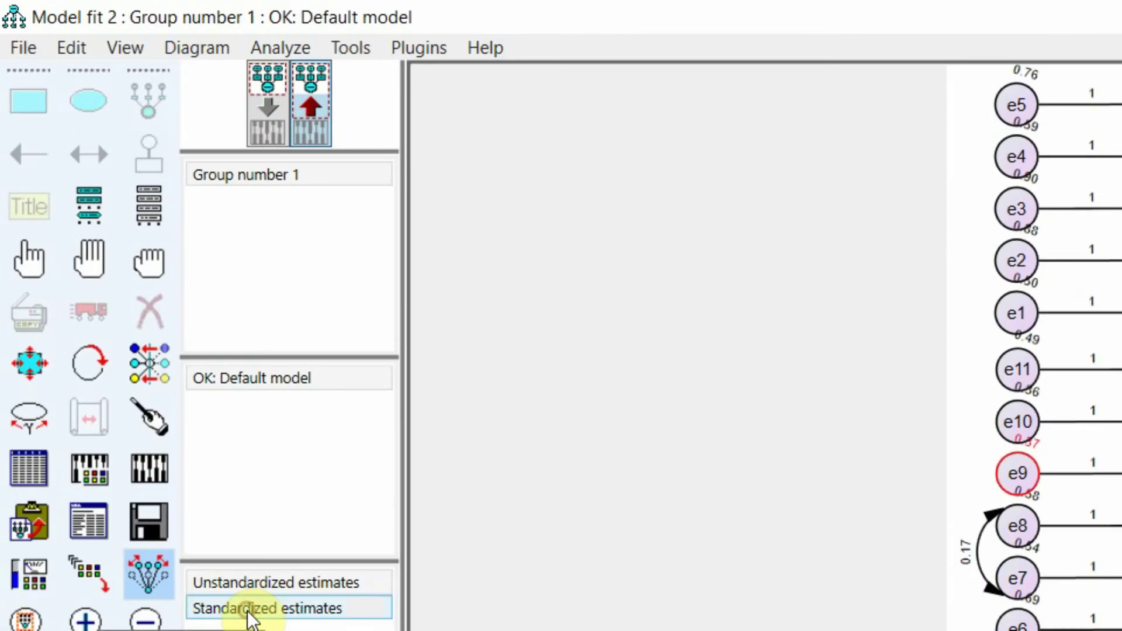
Step: Show standardized estimates on the diagram and examine the Standardized Regression Weights table in the scalar estimates output
left_click(166, 405)
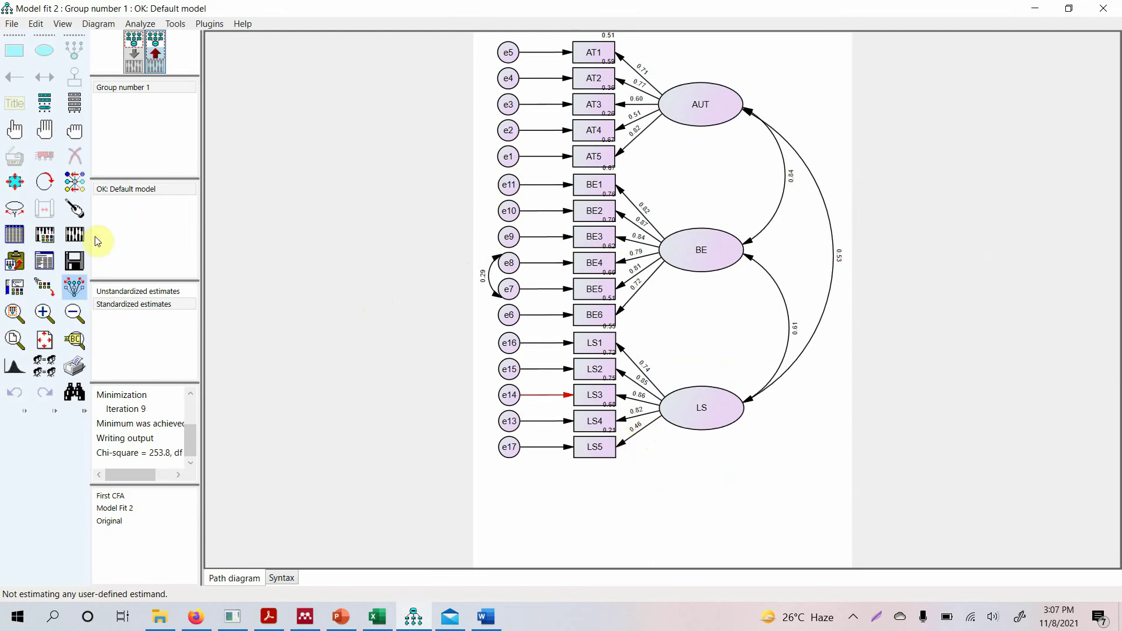
left_click(51, 267)
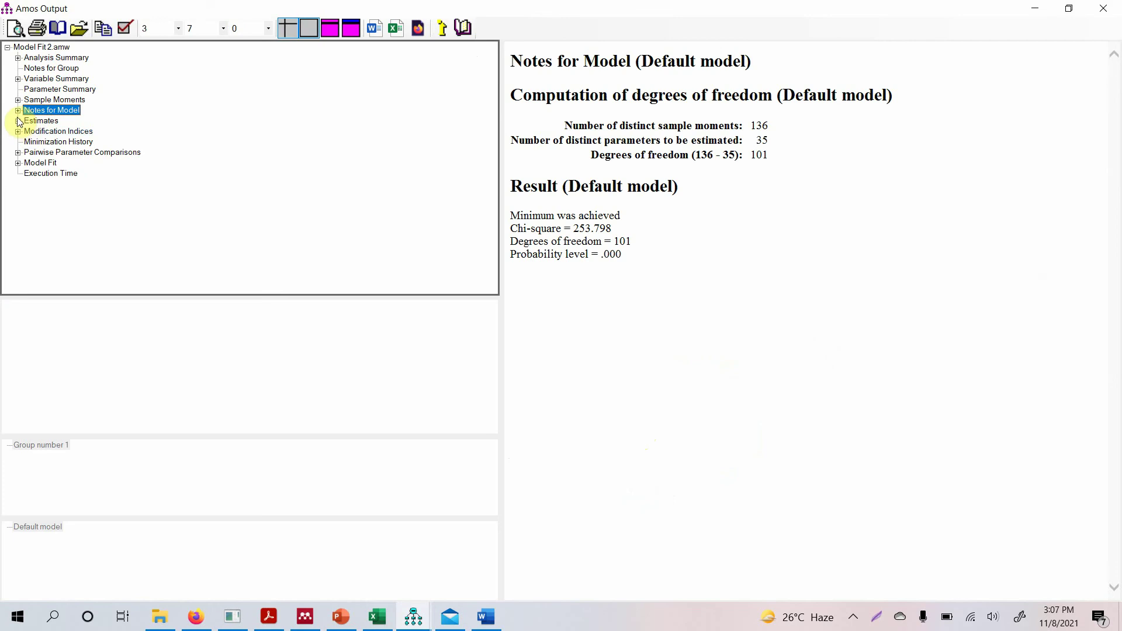
left_click(19, 123)
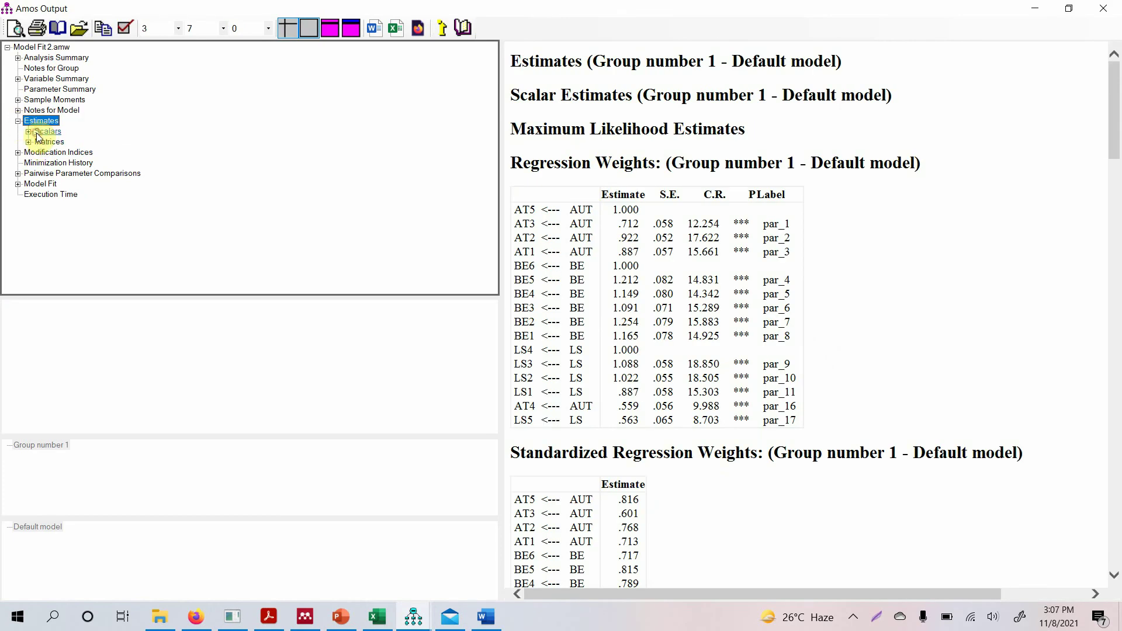
left_click(37, 135)
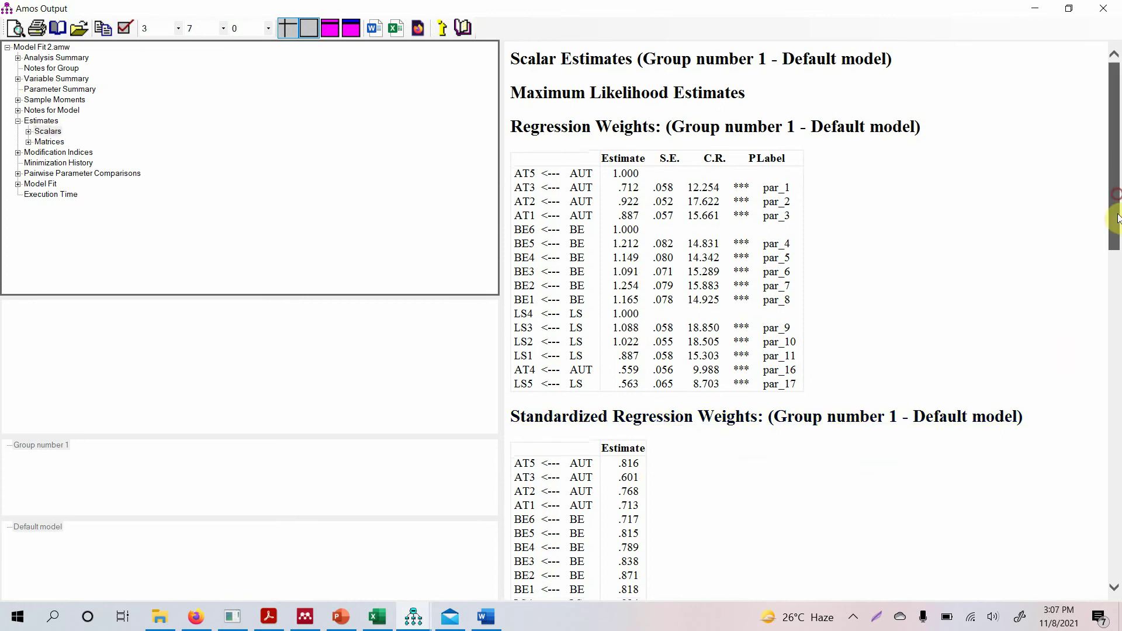
left_click_drag(1116, 199, 1116, 275)
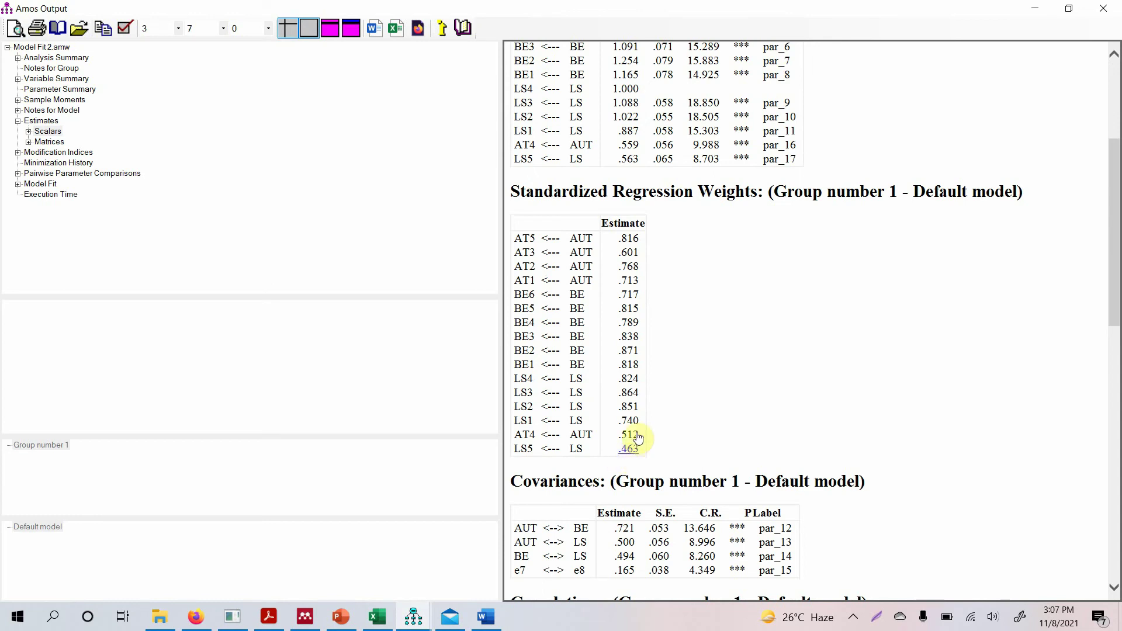
left_click(1104, 8)
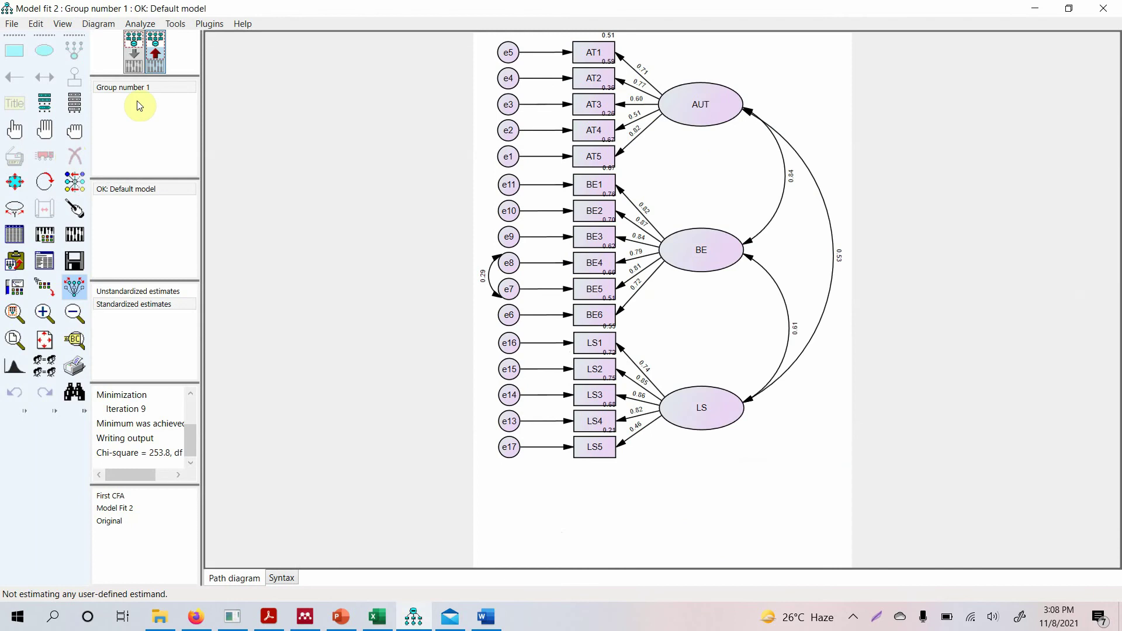
Step: Delete indicator LS5 and its error term e17 from the input path diagram, and recalculate the estimates
left_click(138, 66)
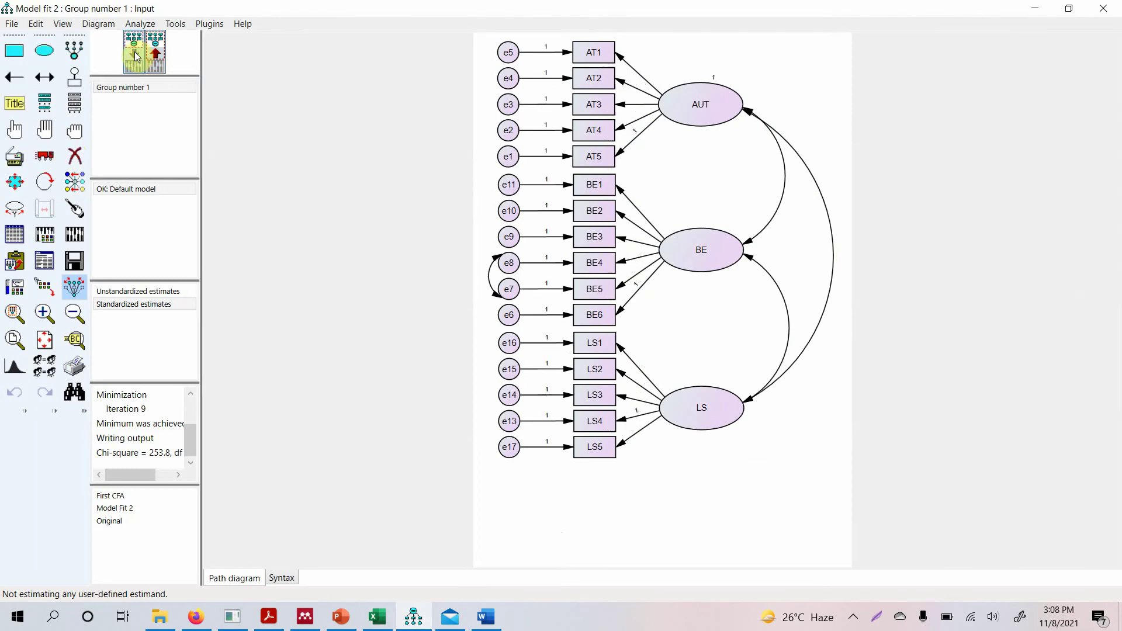
left_click(80, 158)
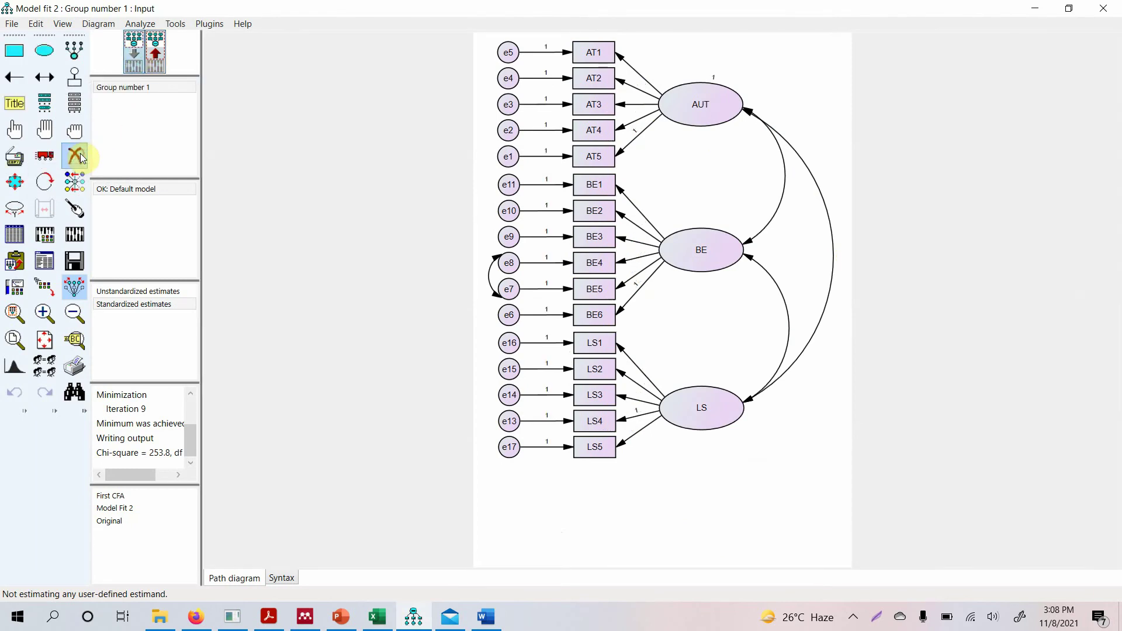
left_click(595, 447)
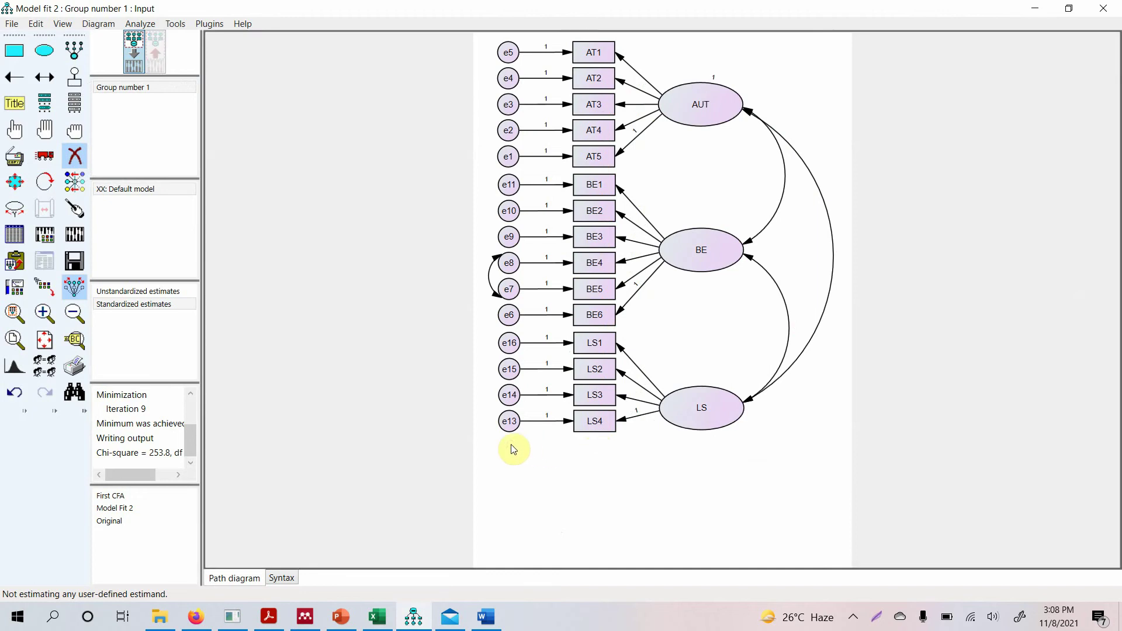
left_click(76, 235)
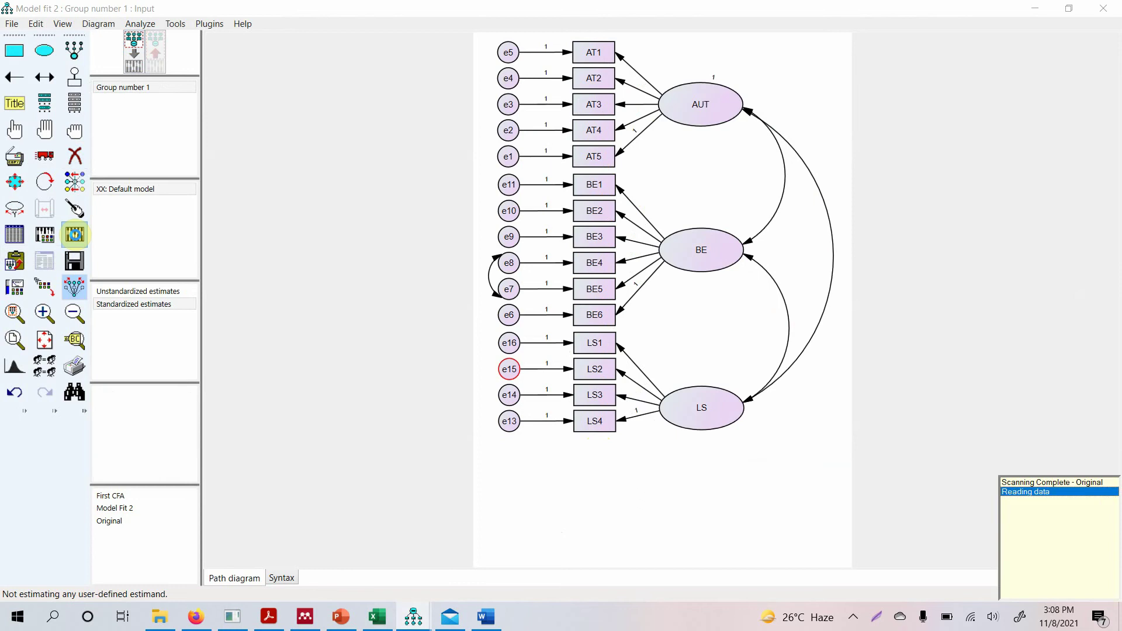
Step: Review the model fit indices of the recalculated model without LS5, down to RMSEA, and close the output
left_click(46, 261)
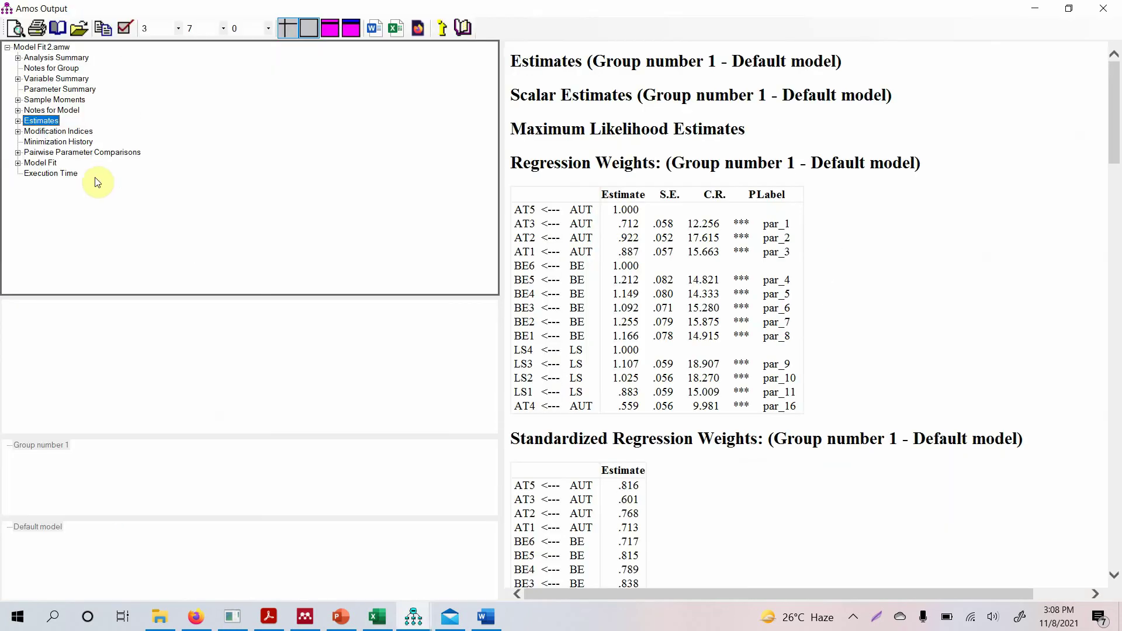
left_click(42, 163)
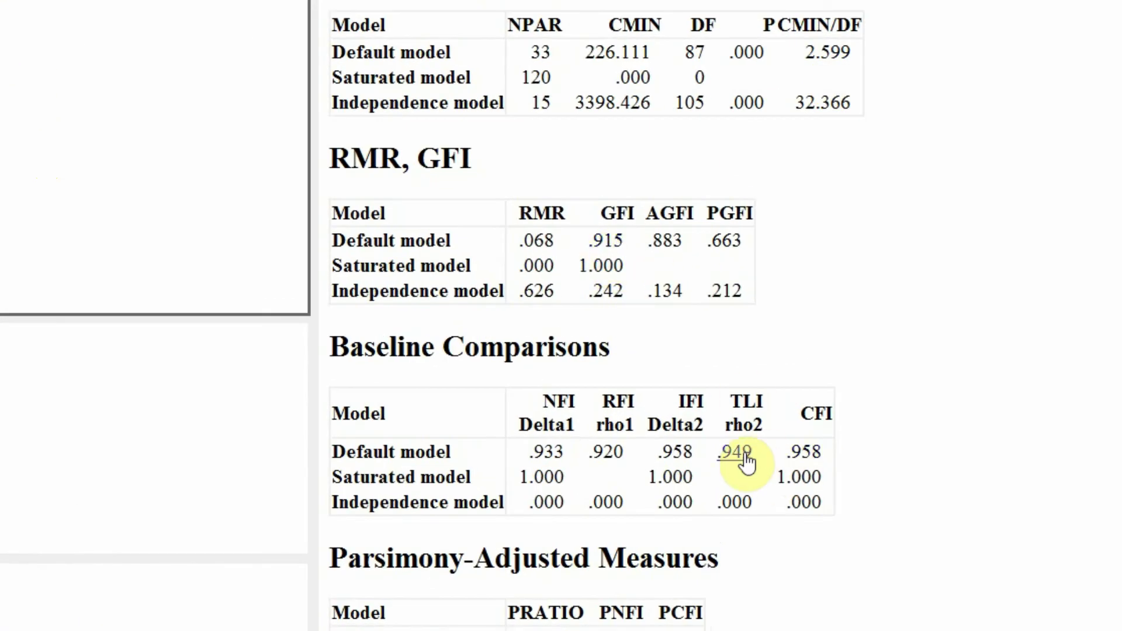
scroll(584, 608, "down", 10)
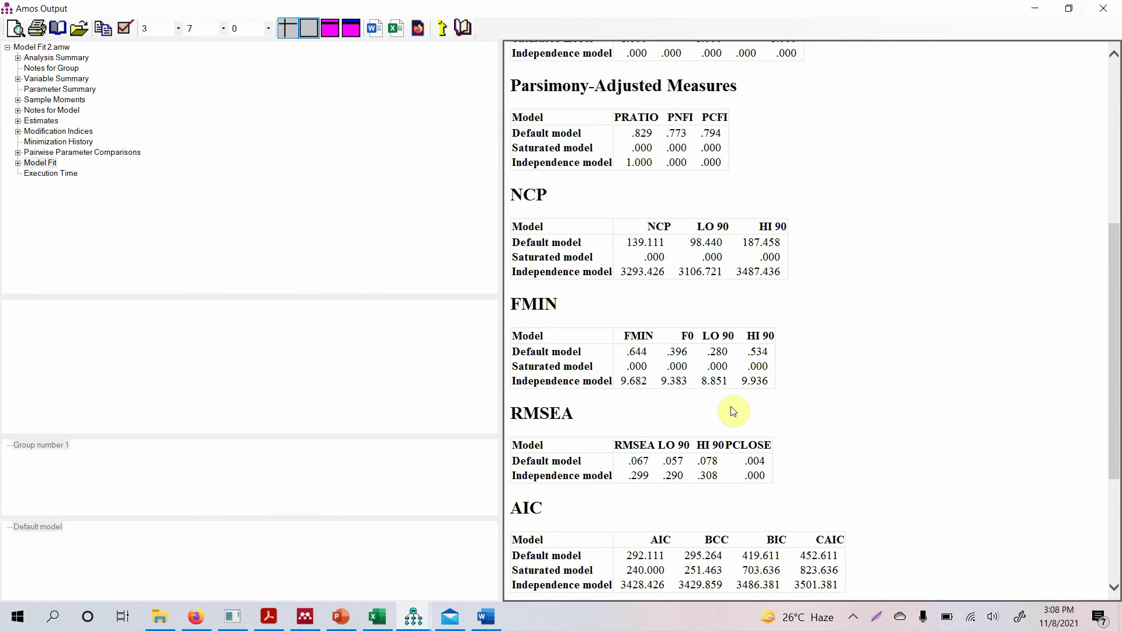
left_click(1104, 9)
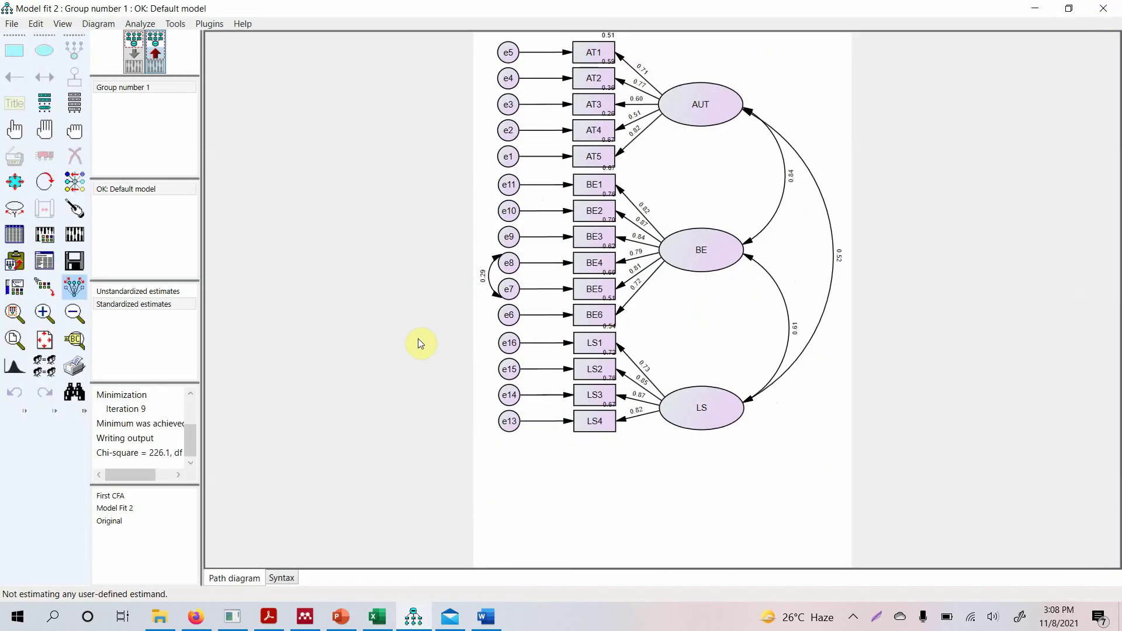
Step: Switch to PowerPoint and copy the Confirmatory Factor Analysis paragraph from the Reporting Measurement Model slide
left_click(377, 616)
left_click(341, 619)
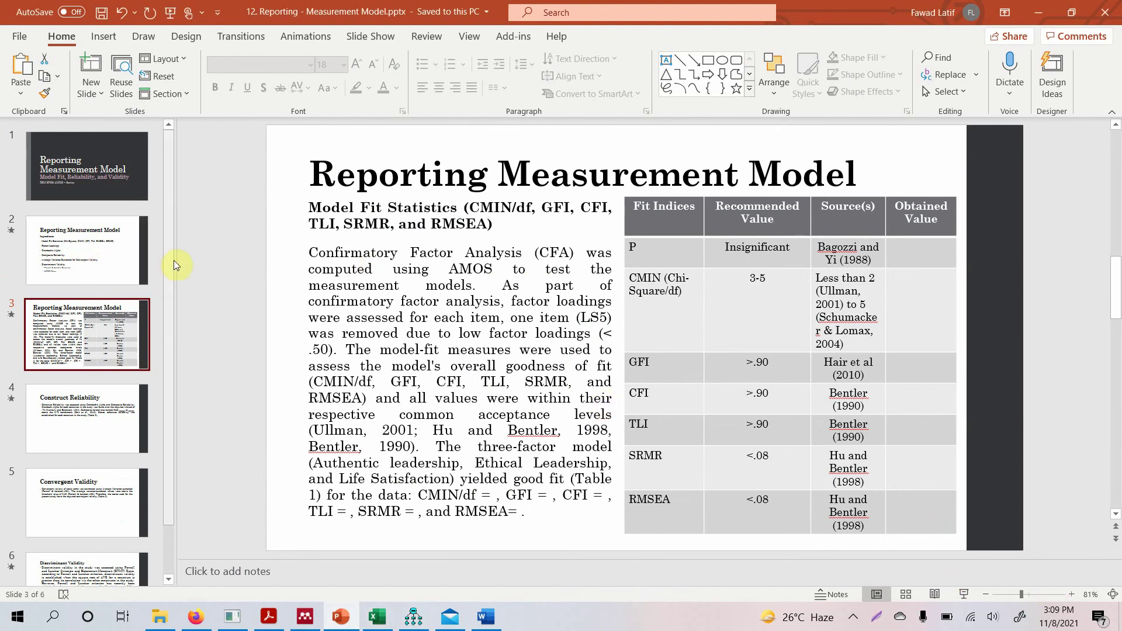
left_click_drag(174, 262, 12, 258)
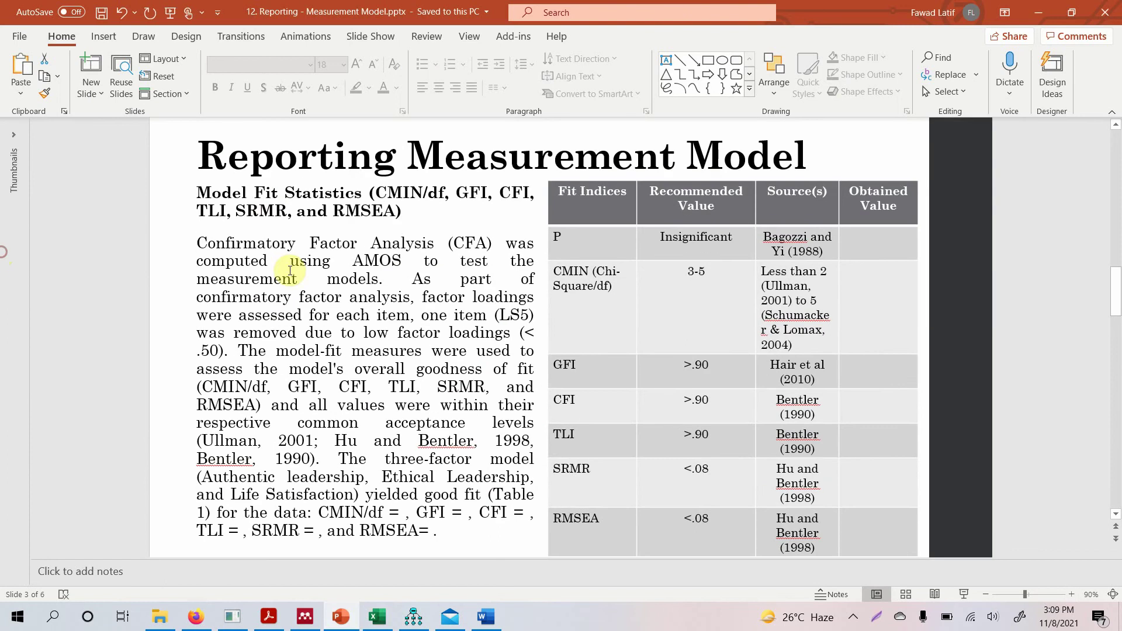
left_click_drag(198, 243, 487, 538)
key("ctrl+c")
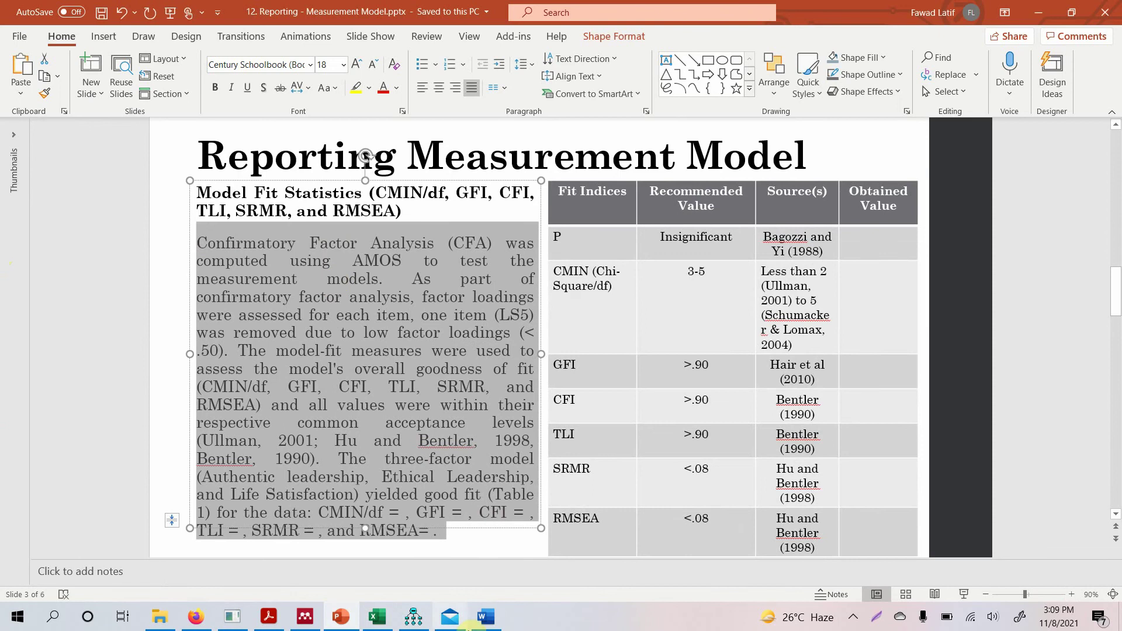
Step: Switch to Word and replace the Confirmatory Factor Analysis paragraph under Measurement Model with the copied slide text
left_click(489, 624)
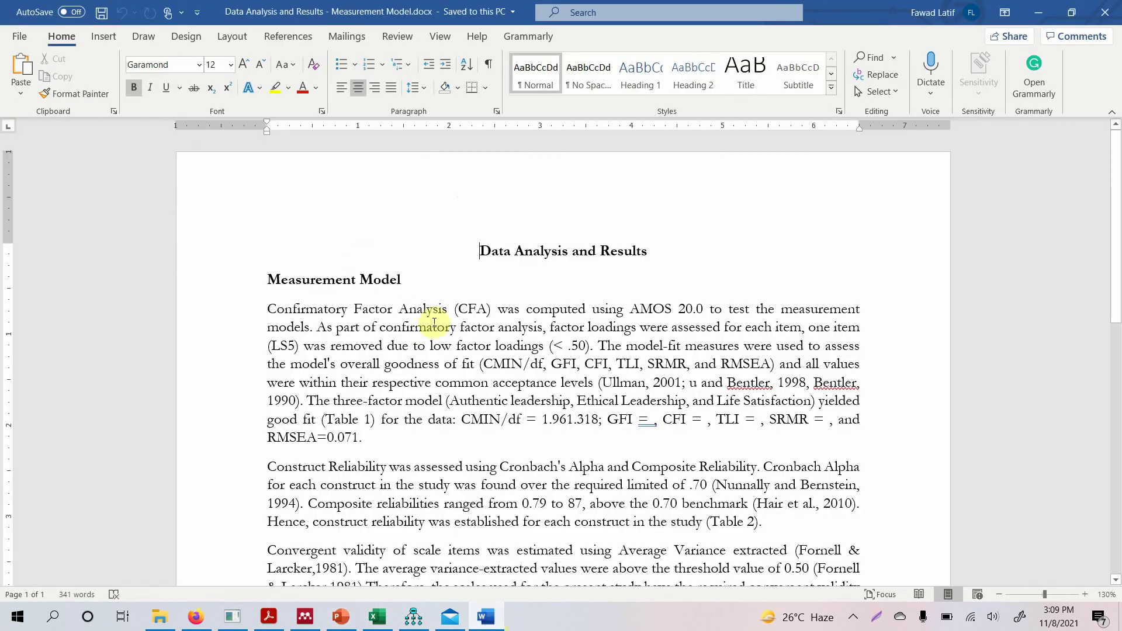
left_click(268, 310)
key("shift+End")
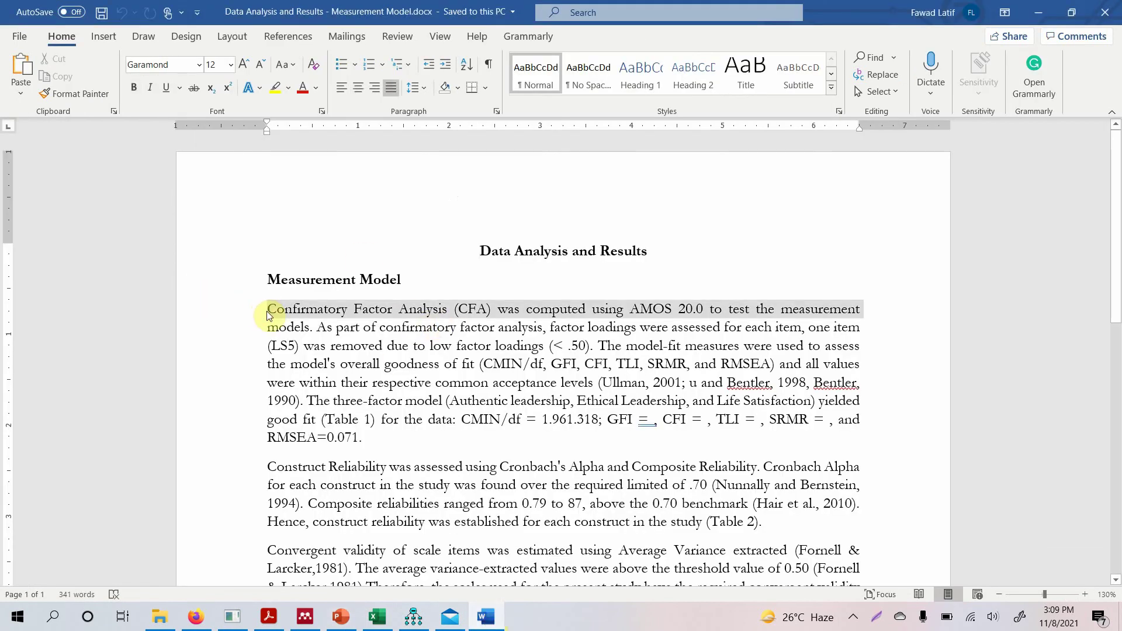
key("shift+Down")
key("shift+Down")
key("shift+Down")
key("shift+Down")
key("shift+Down")
key("shift+Down")
key("shift+Down")
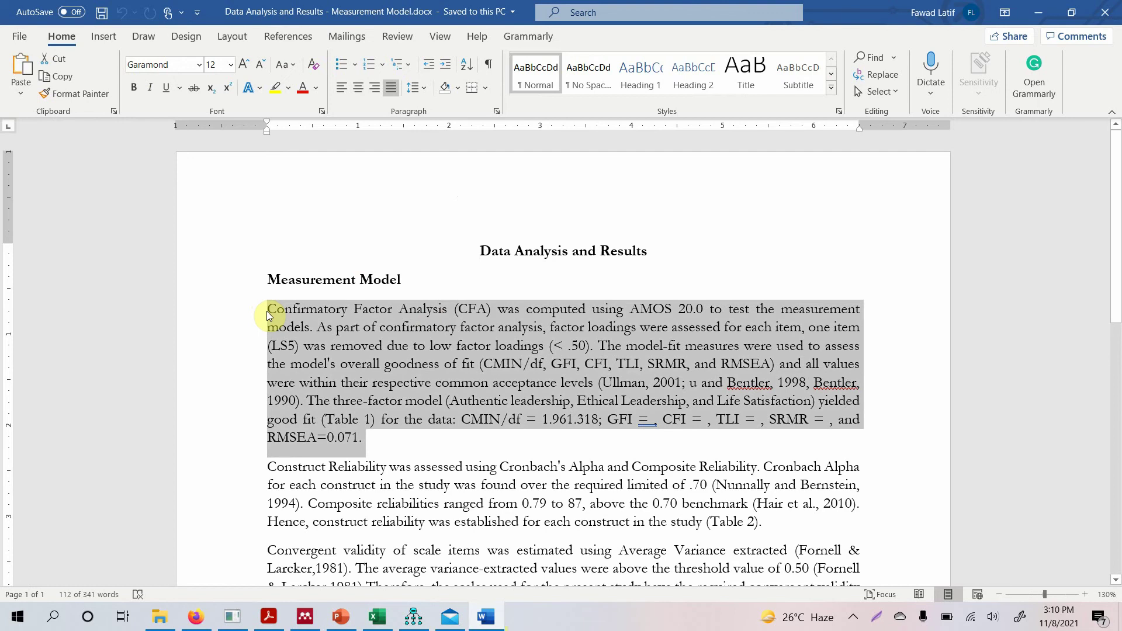
key("ctrl+v")
Step: Change "measurement models" to "measurement model" in the first sentence of the pasted paragraph
scroll(305, 313, "up", 6)
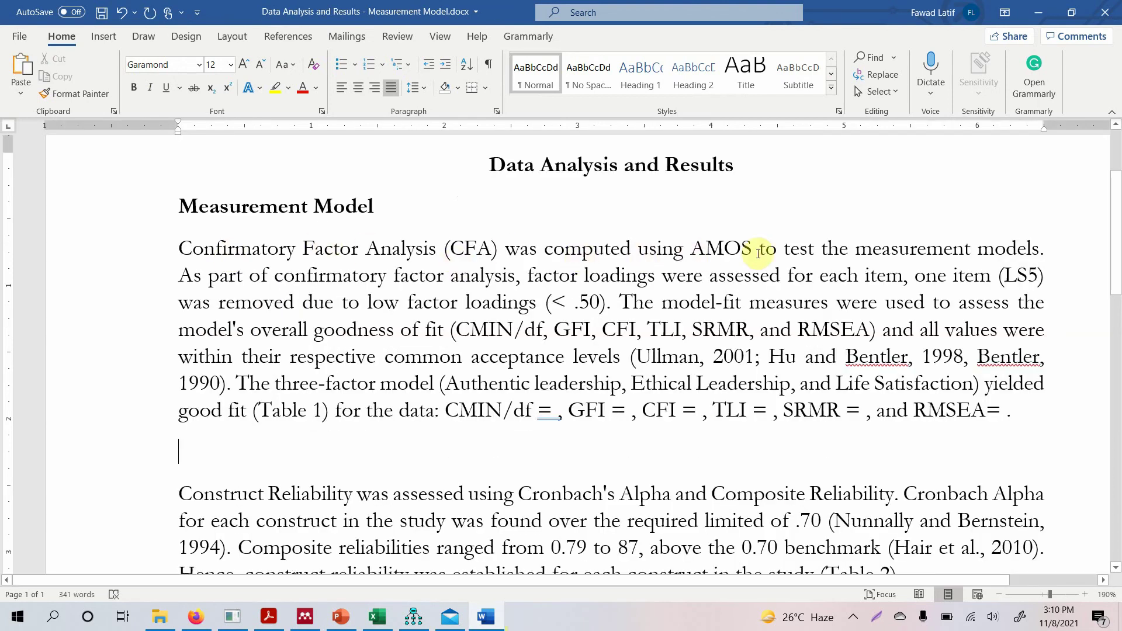
left_click(1041, 250)
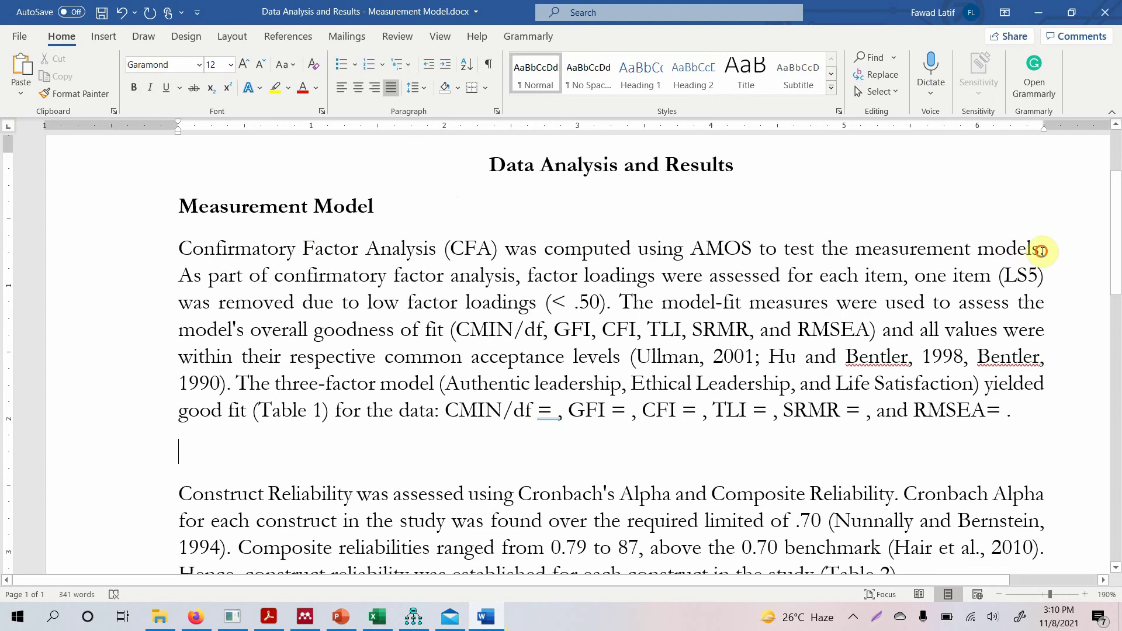
key("BackSpace")
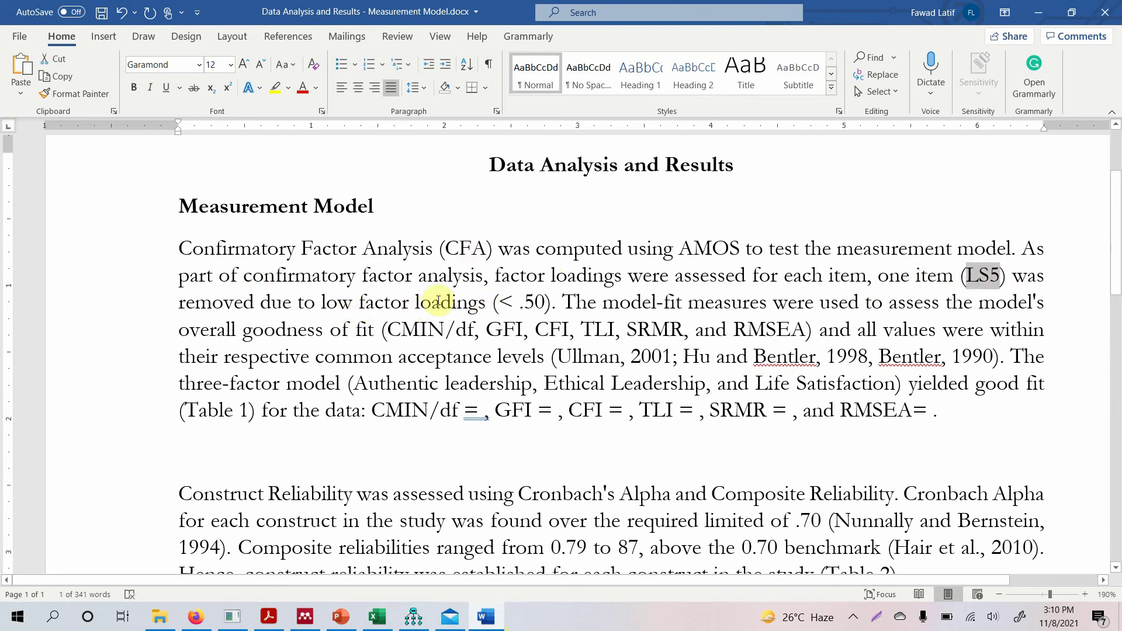
left_click(485, 302)
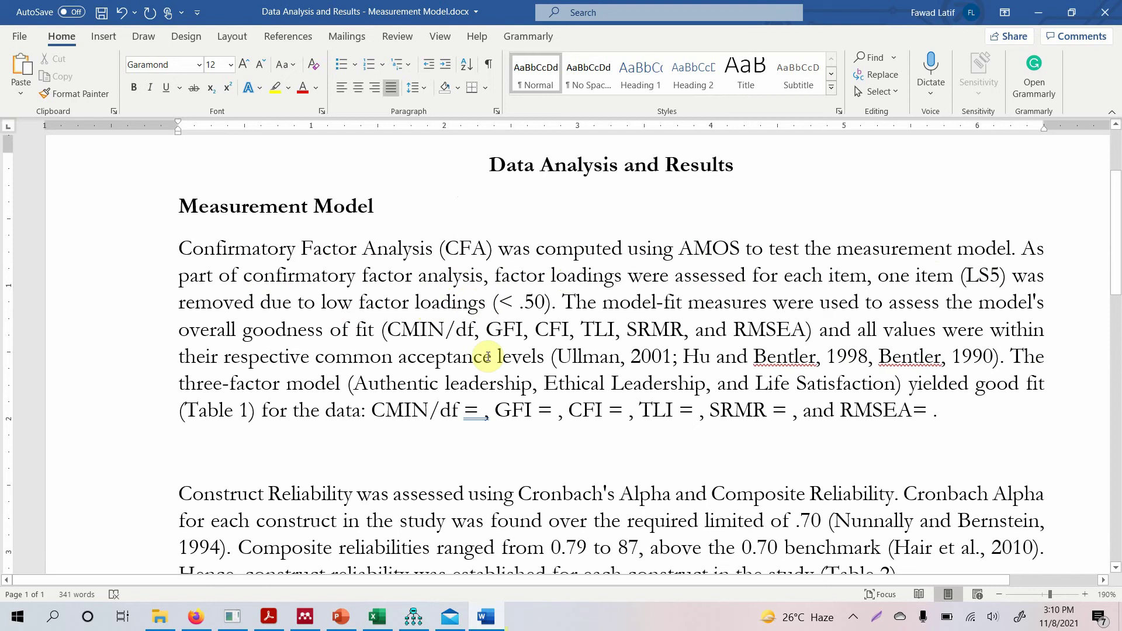
Step: Change "low factor loadings" to "low factor loading" in the sentence about the removed item and check its < .50 threshold
key("BackSpace")
key("Left")
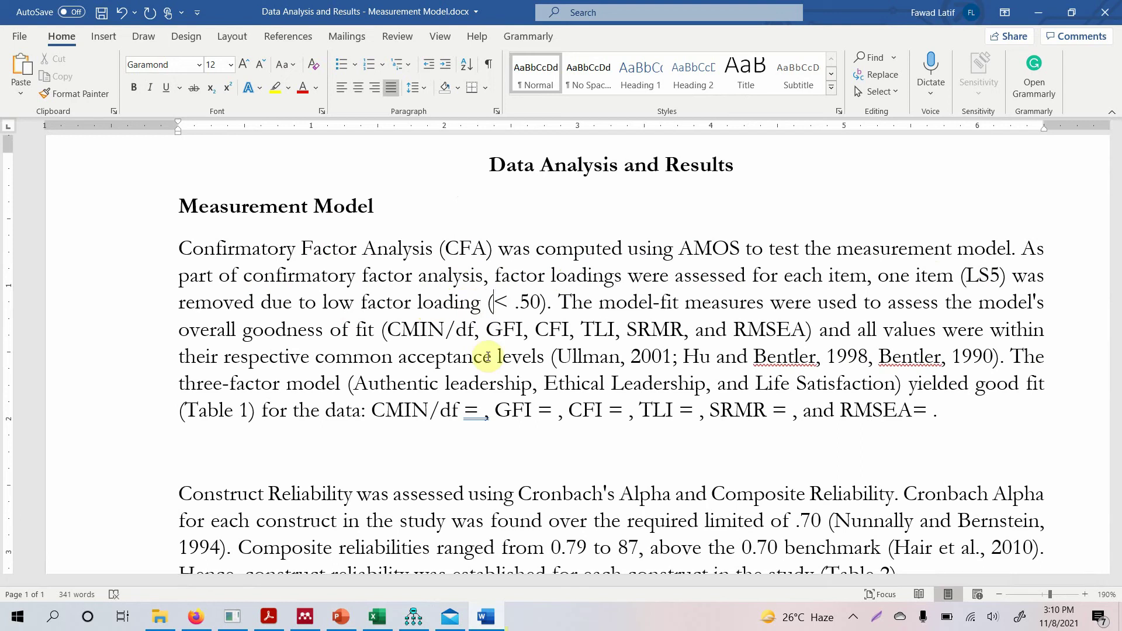
key("shift+Right")
key("shift+Right")
key("shift+Right")
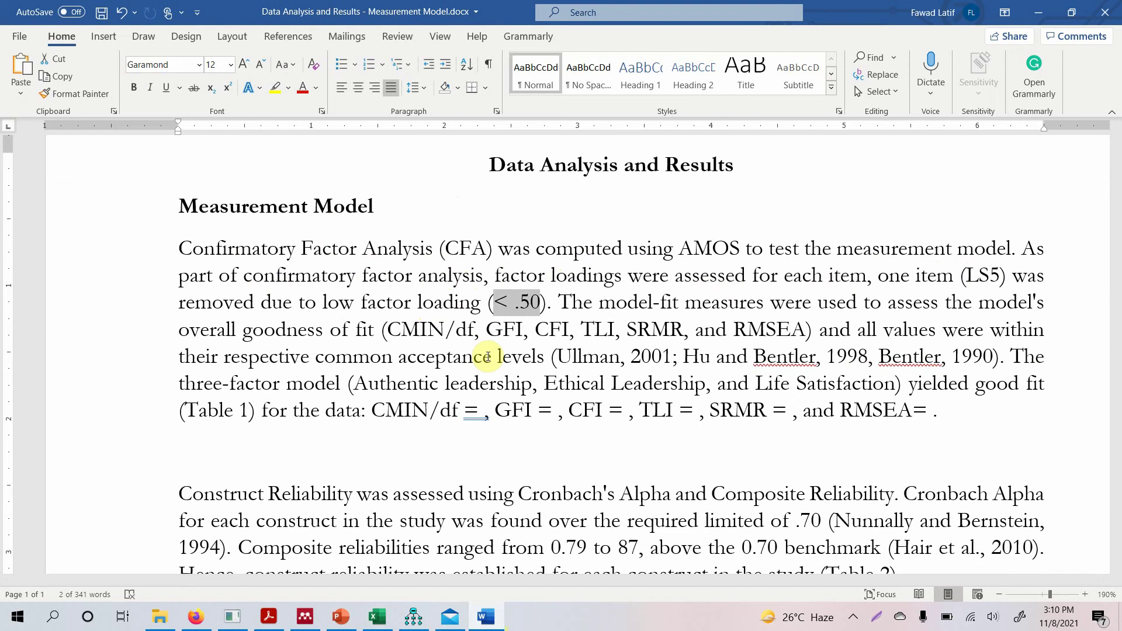
left_click(482, 302)
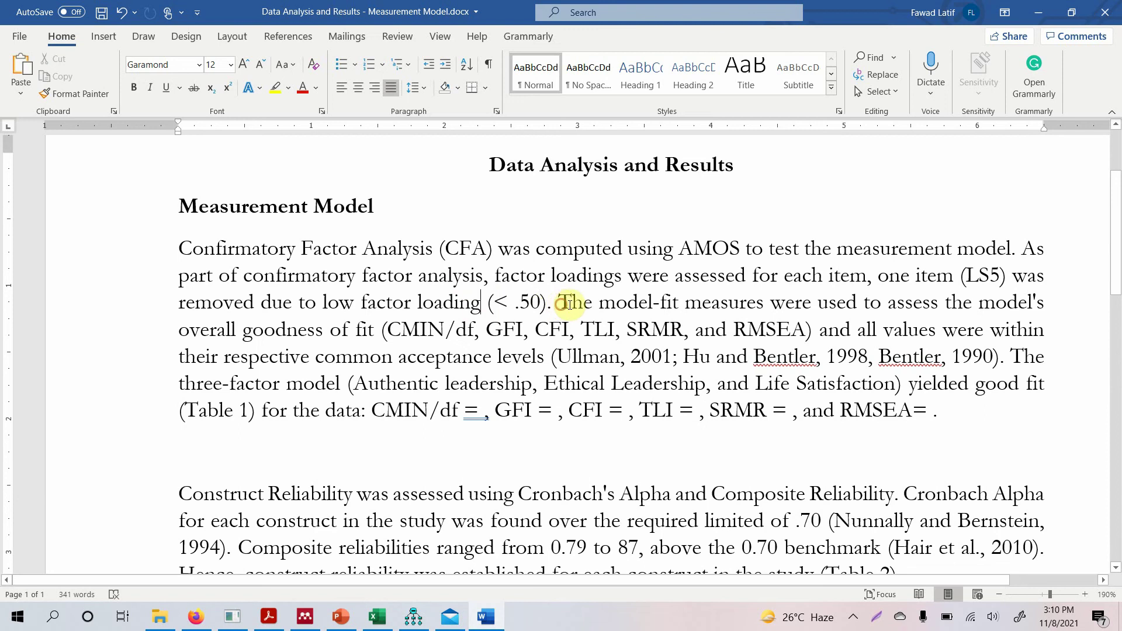
Step: Review the paragraph's fit measures, cited sources, factor names and table reference, checking the three factors against the Amos path diagram
left_click_drag(557, 302, 608, 302)
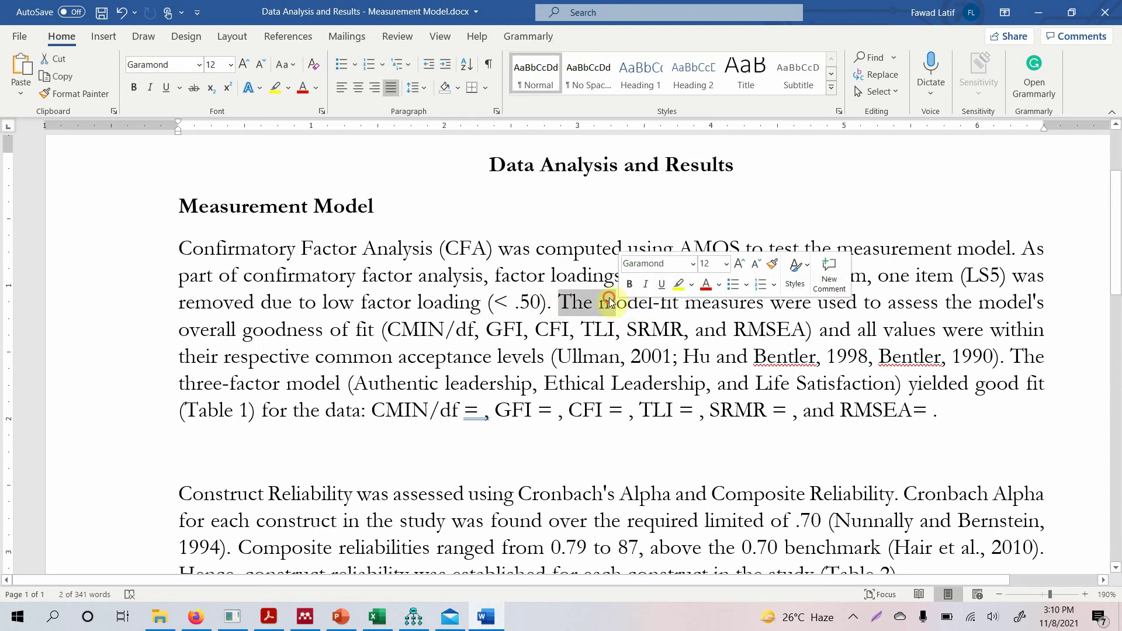
left_click(610, 301)
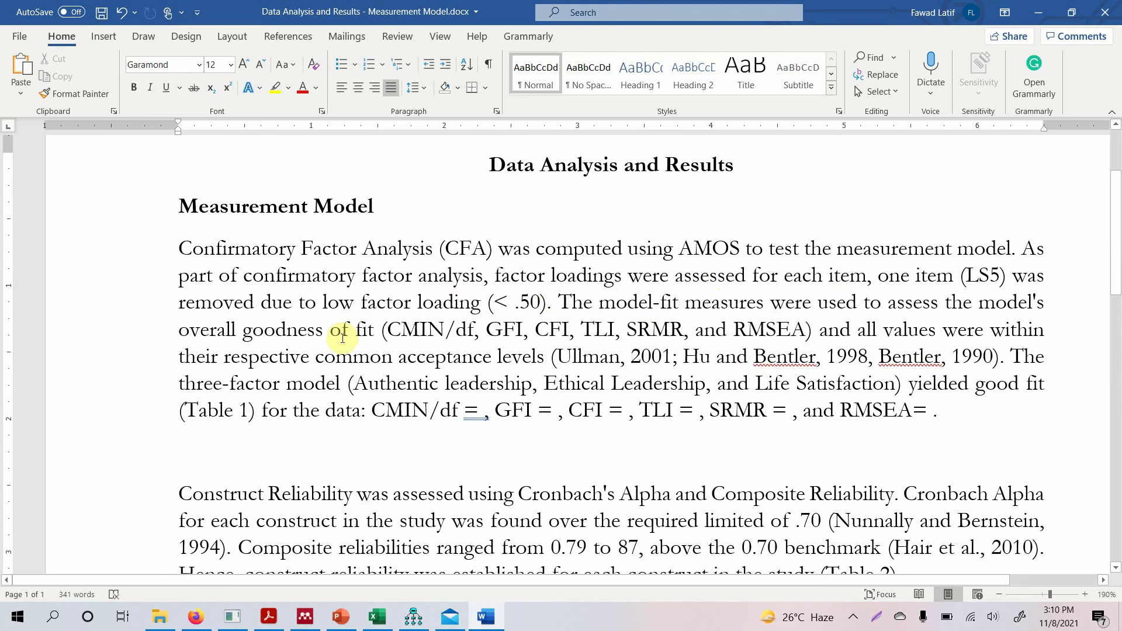
left_click_drag(387, 329, 806, 331)
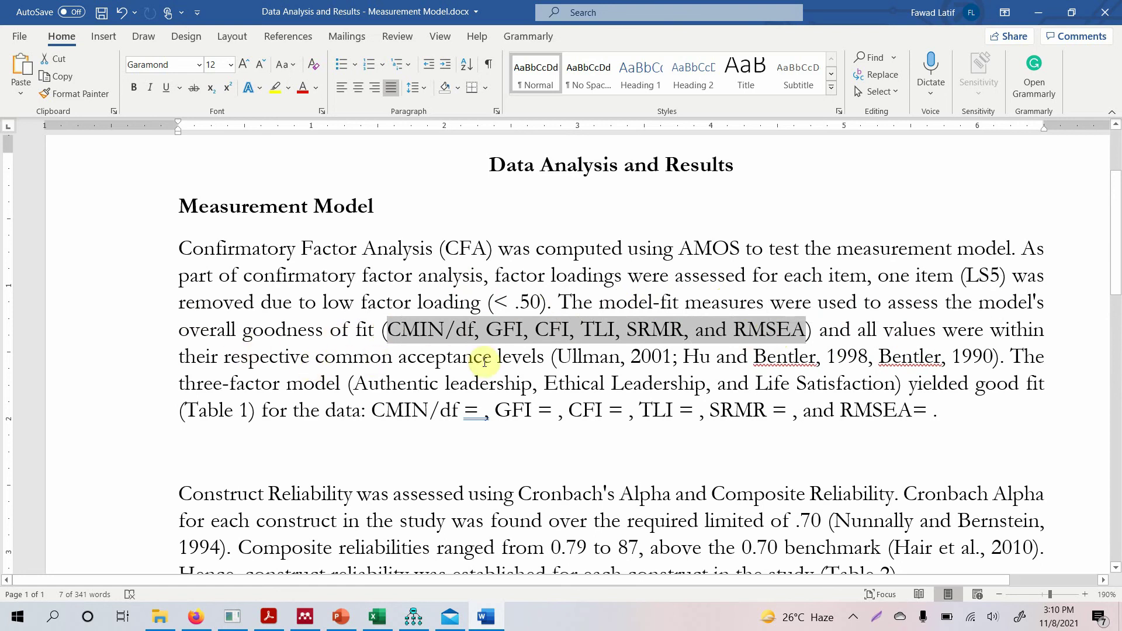
left_click_drag(558, 357, 623, 358)
left_click_drag(755, 362, 789, 358)
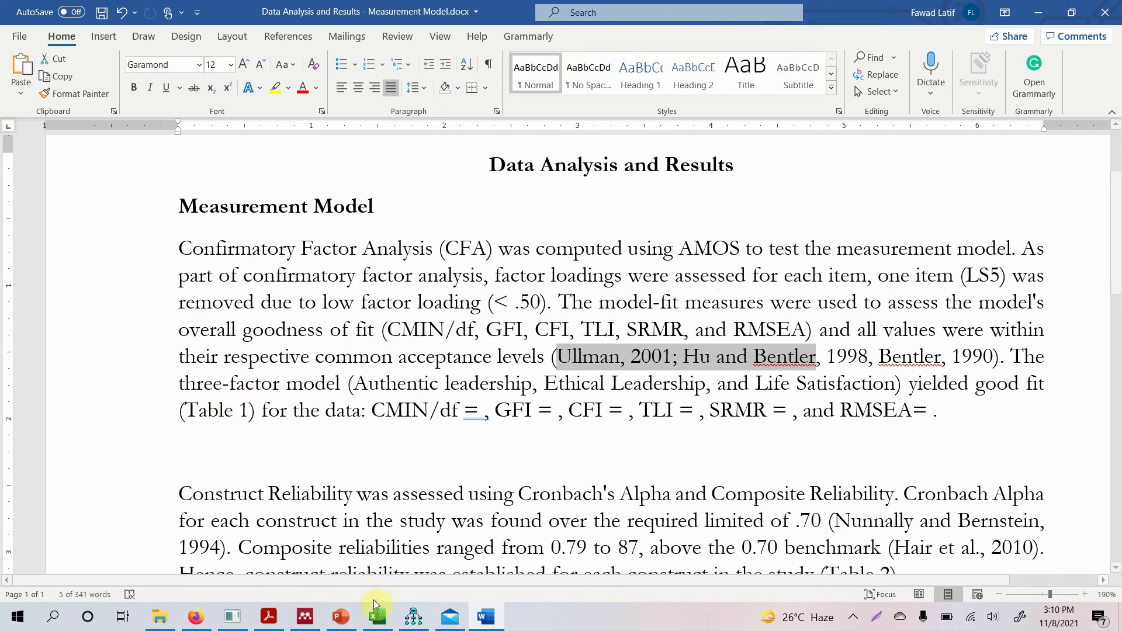
left_click(414, 616)
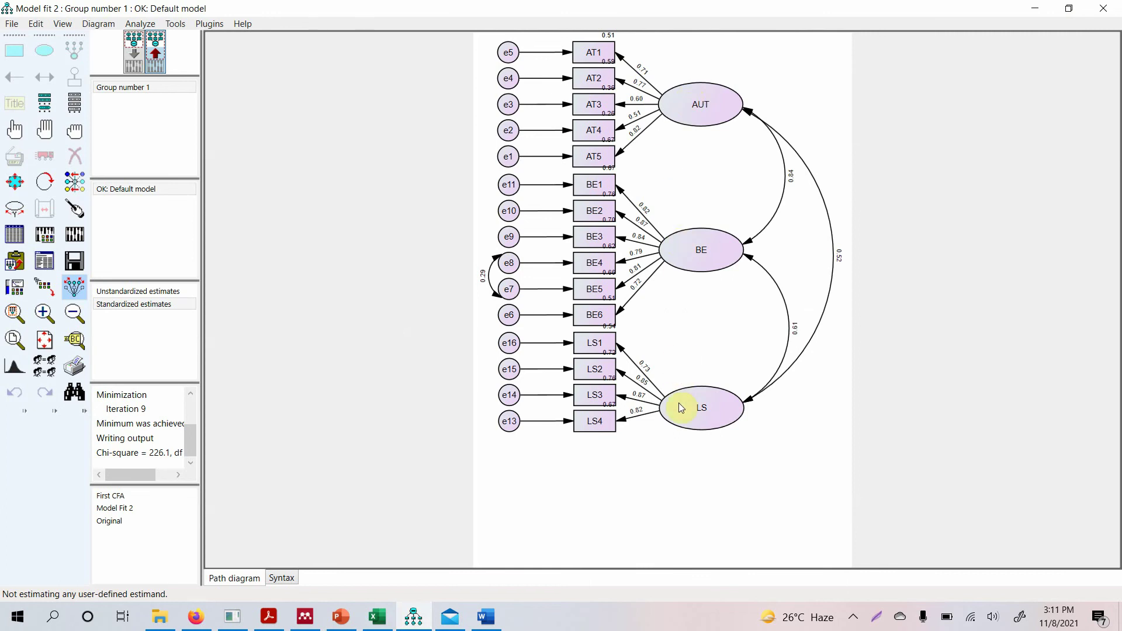
left_click(486, 617)
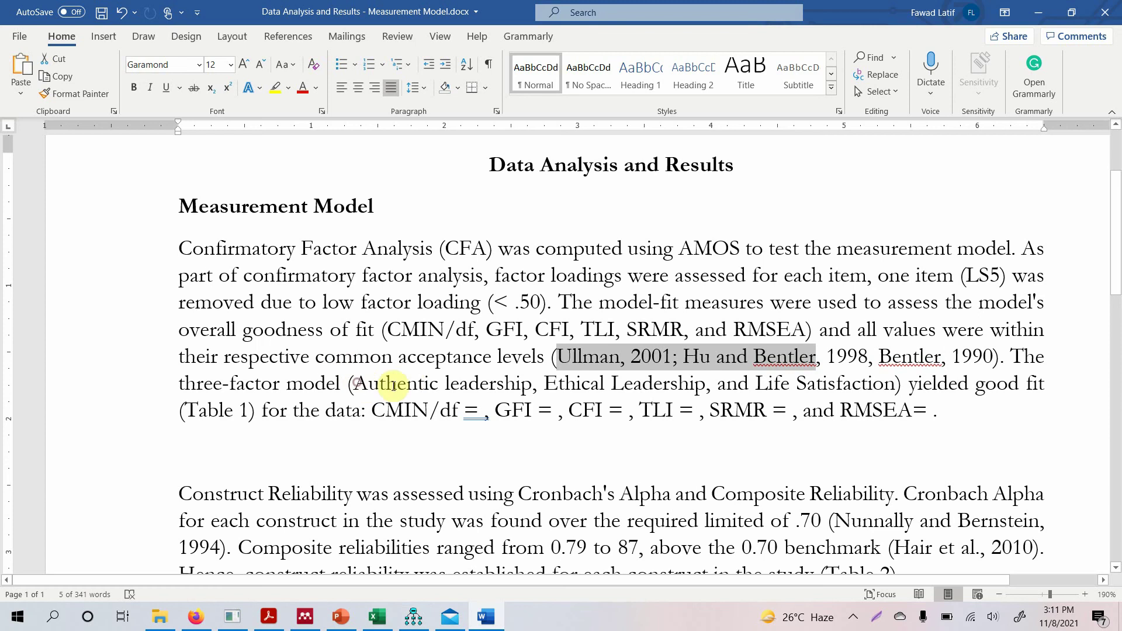
left_click_drag(406, 386, 854, 386)
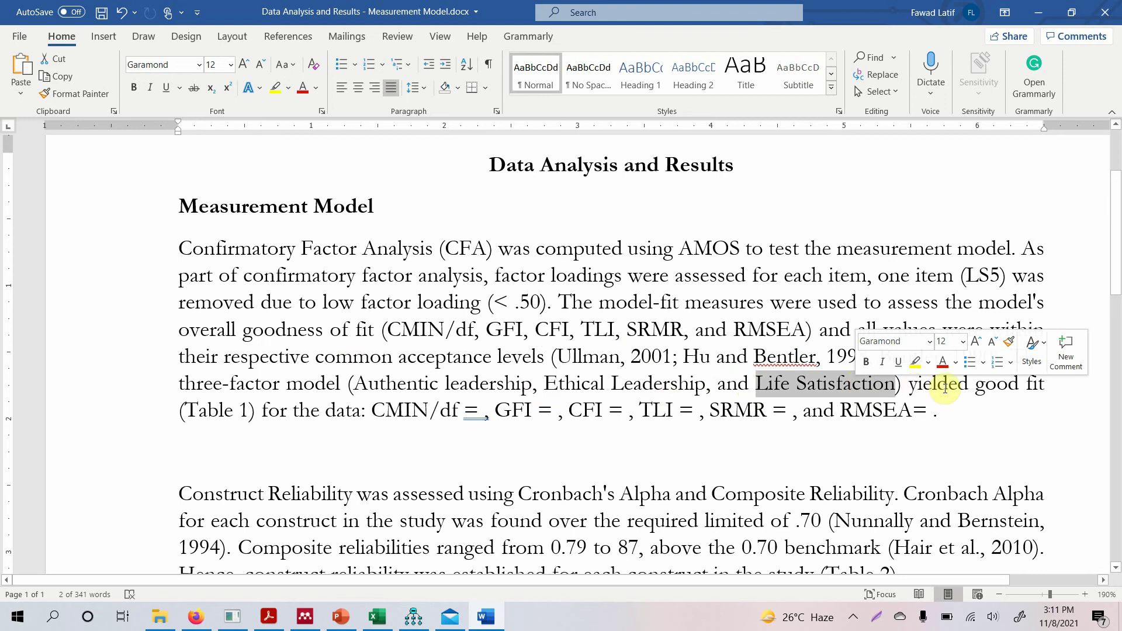
left_click(242, 410)
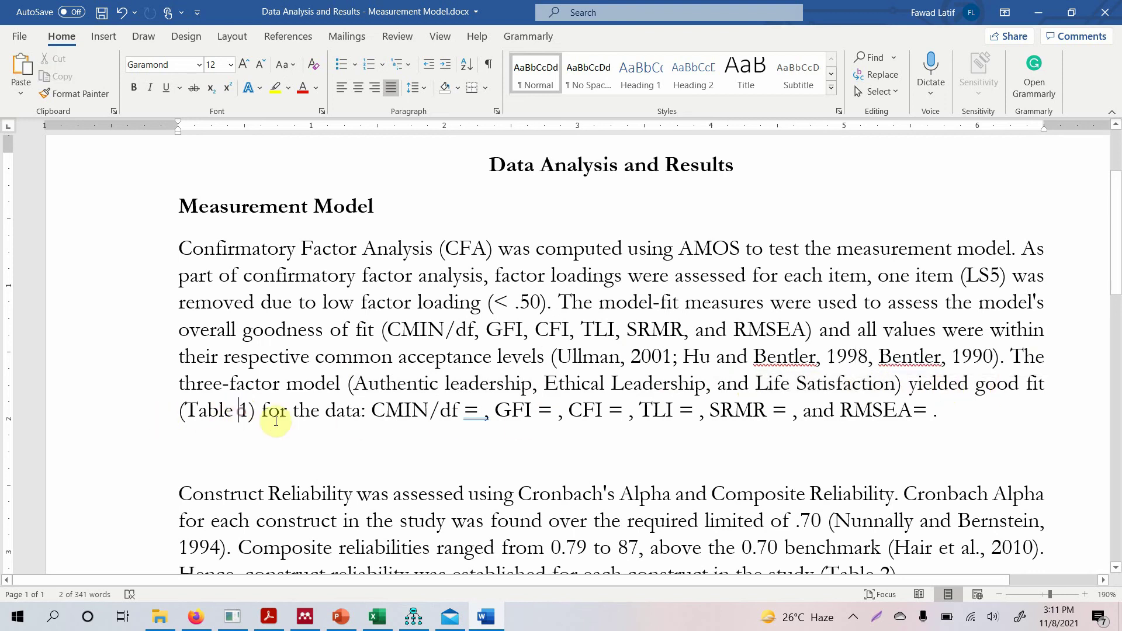
Step: Copy the Fit Indices table from the Reporting Measurement Model slide in PowerPoint and paste it below the CFA paragraph in Word
left_click(289, 450)
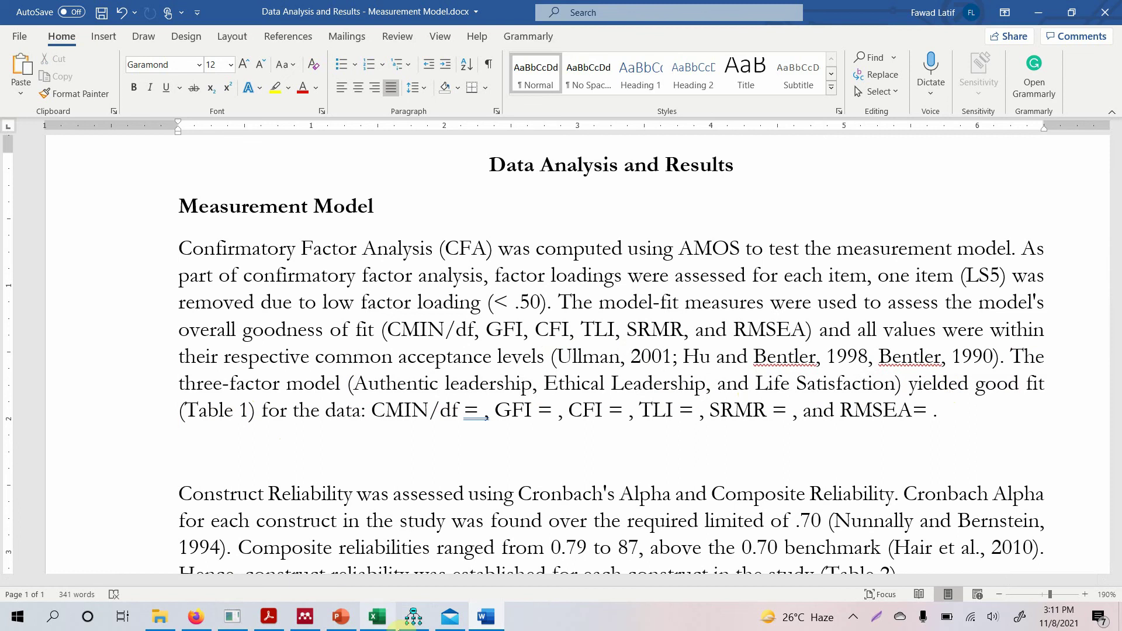
left_click(339, 618)
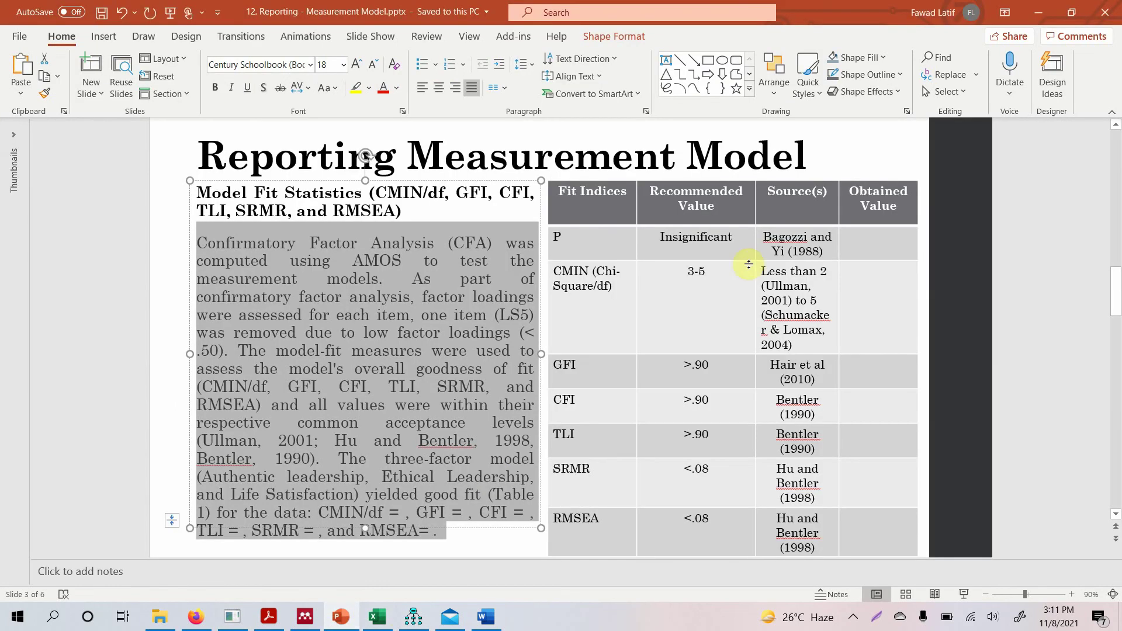
left_click(631, 221)
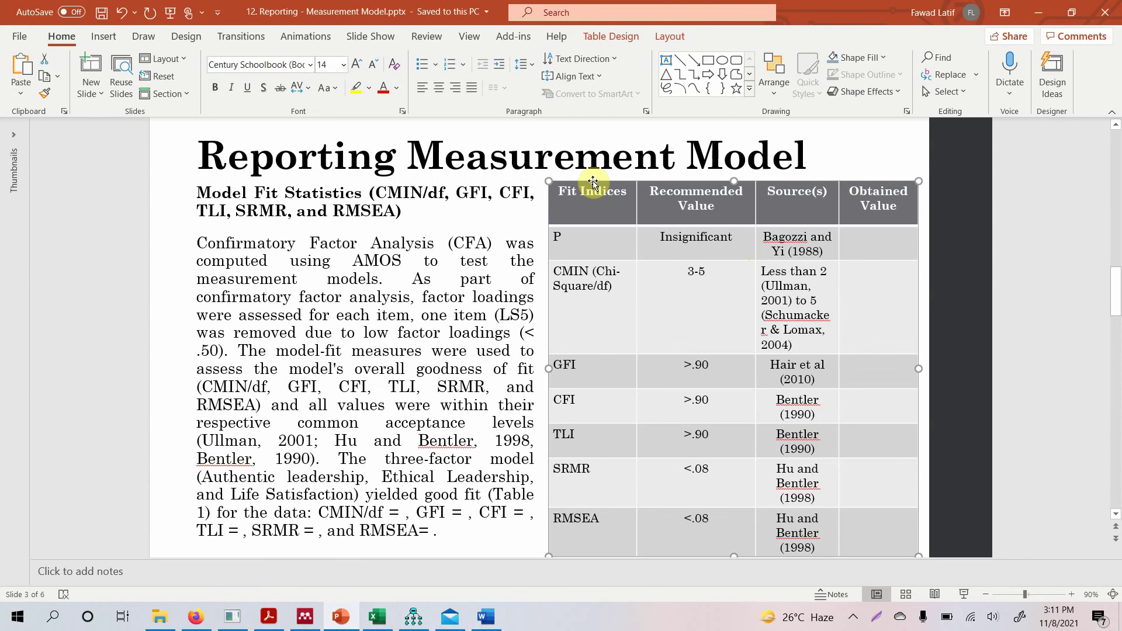
left_click(486, 617)
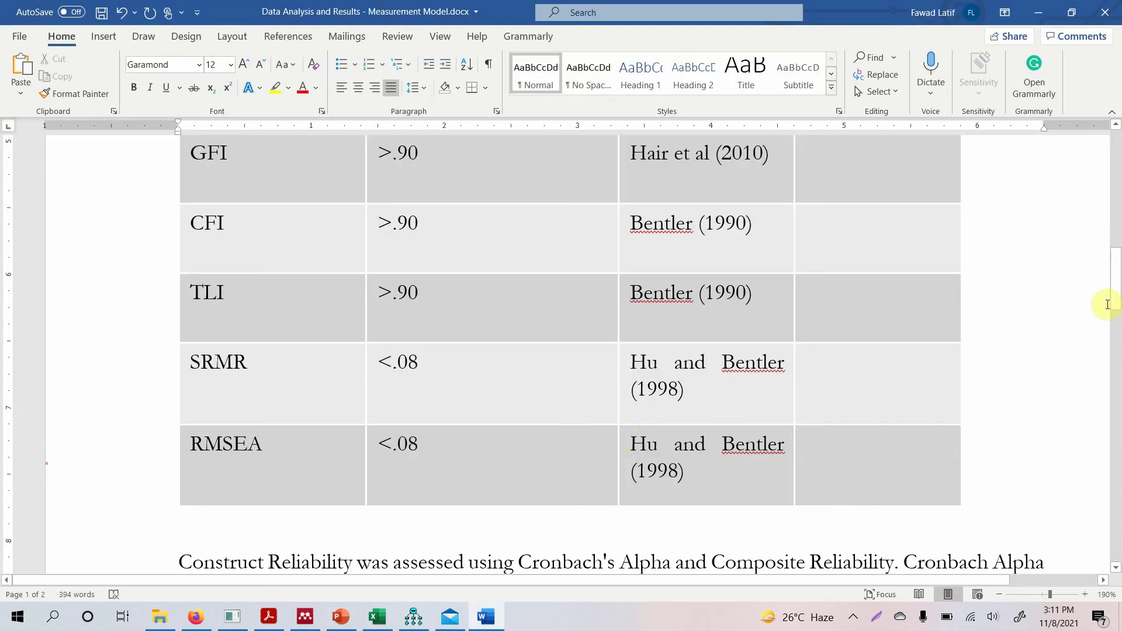
left_click_drag(1115, 298, 1115, 228)
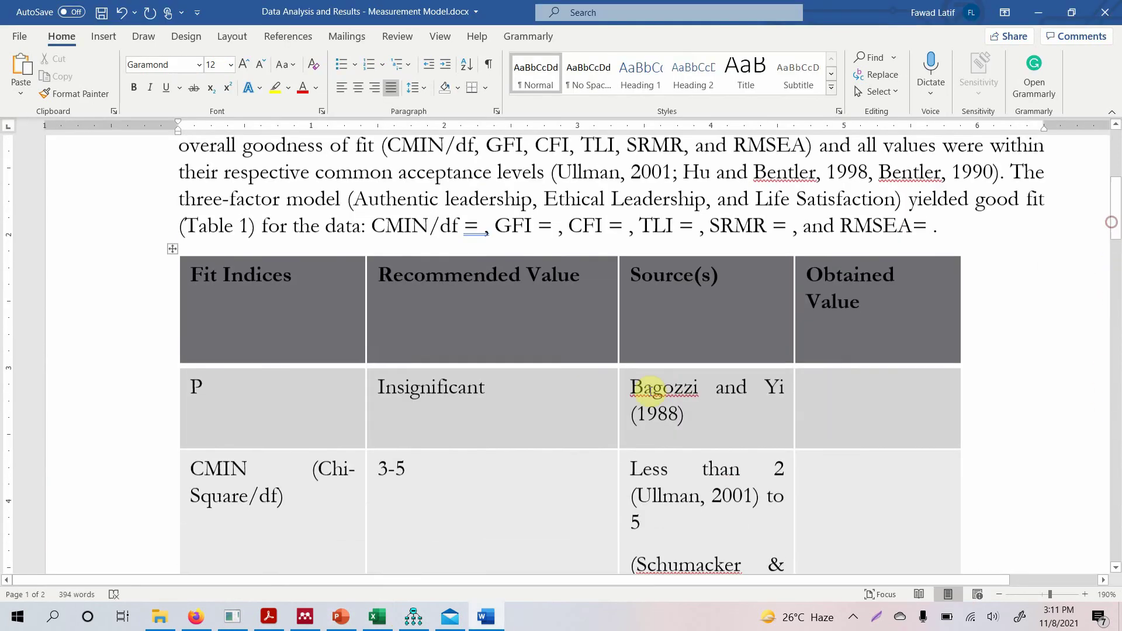